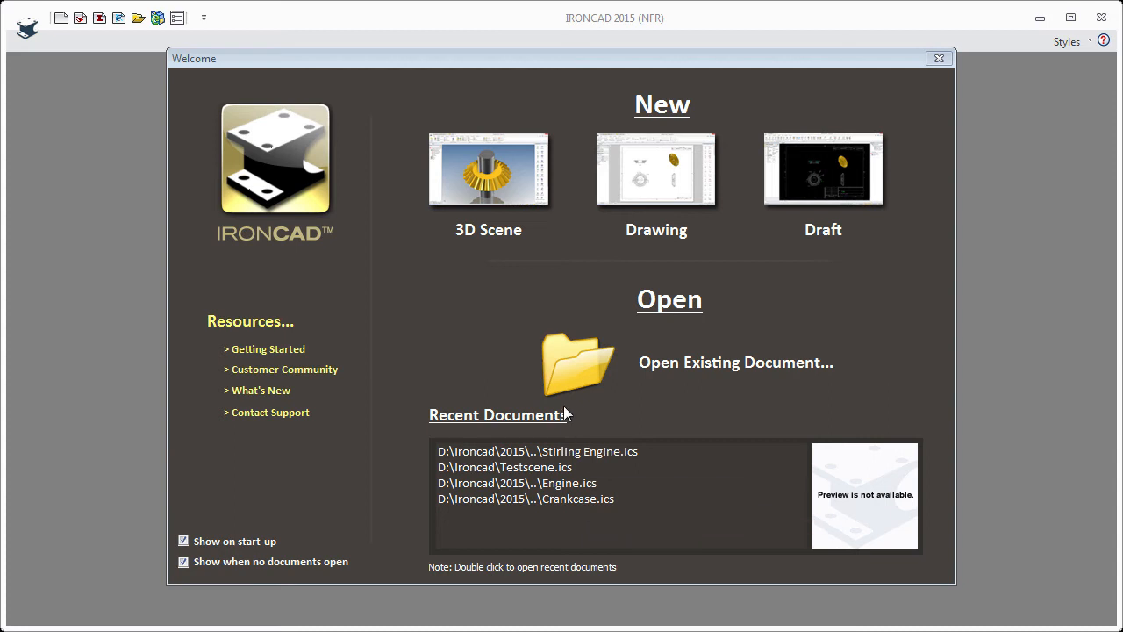
Open the existing document Stirling Engine.ics from the Tutorial files folder
left_click(653, 364)
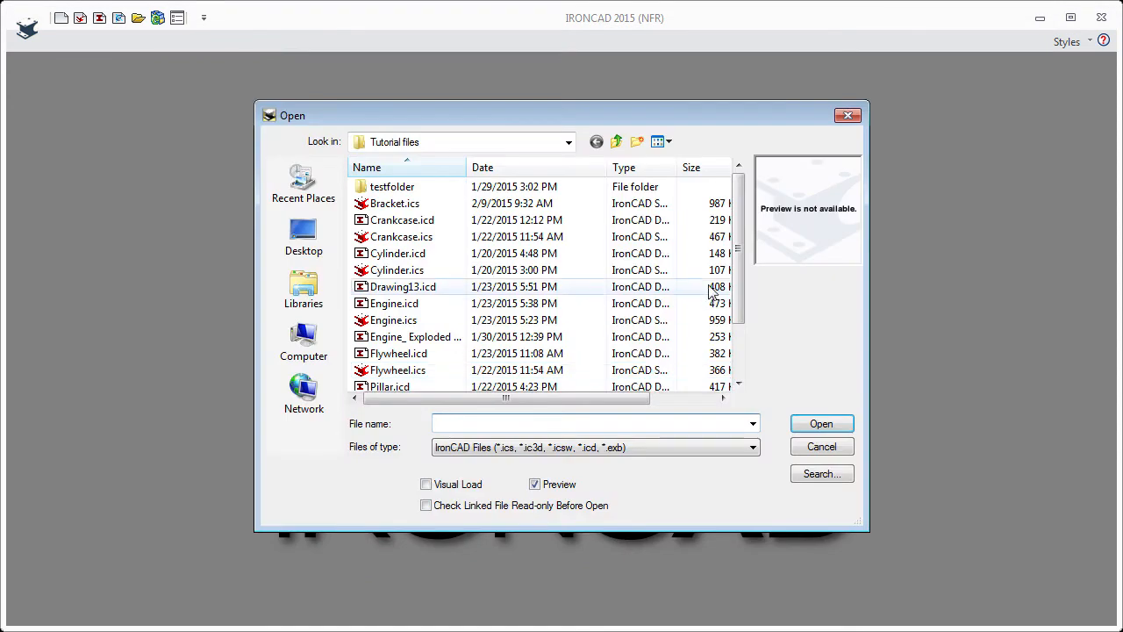
scroll(720, 386, "down", 2)
double_click(403, 371)
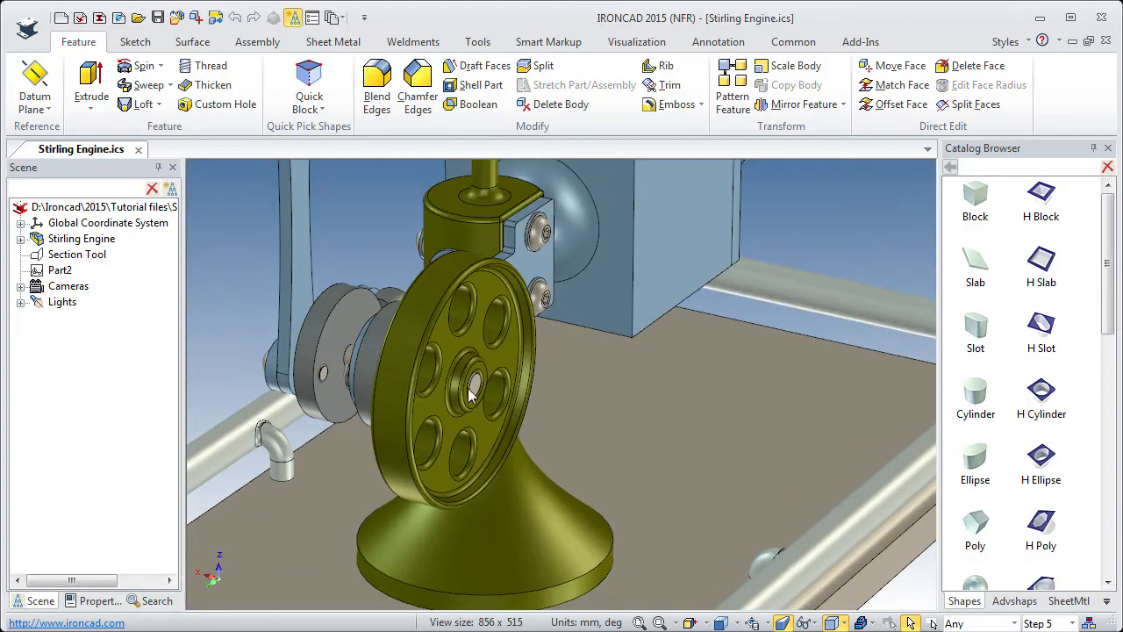
Restore the Starting Point camera, then save a closer view of the whole engine as a camera named "Render View"
left_click(767, 622)
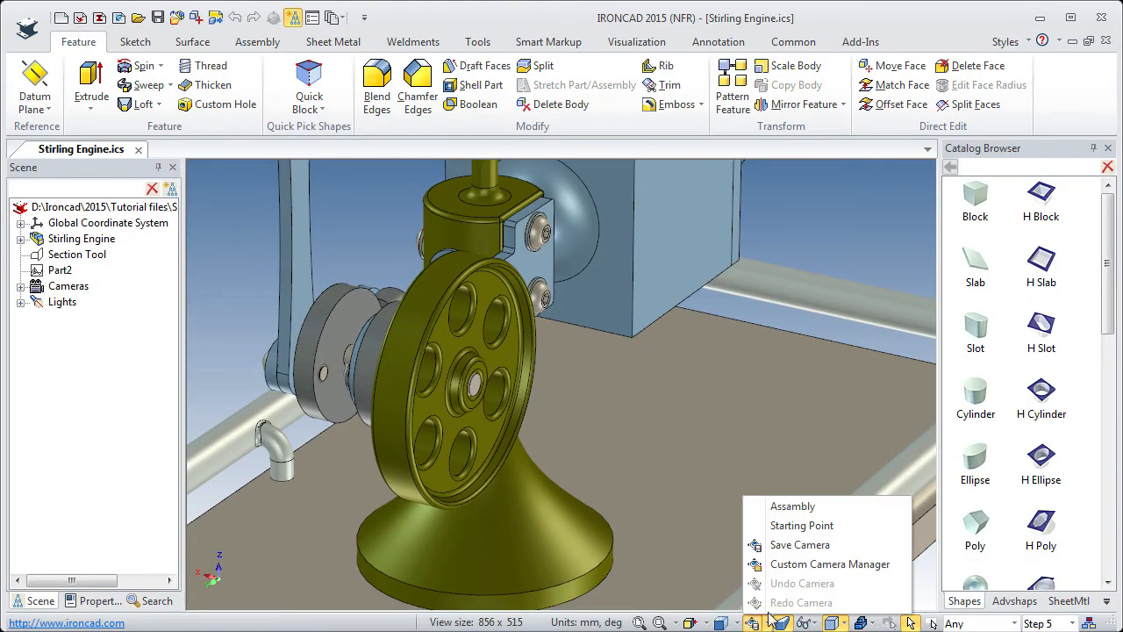
left_click(785, 527)
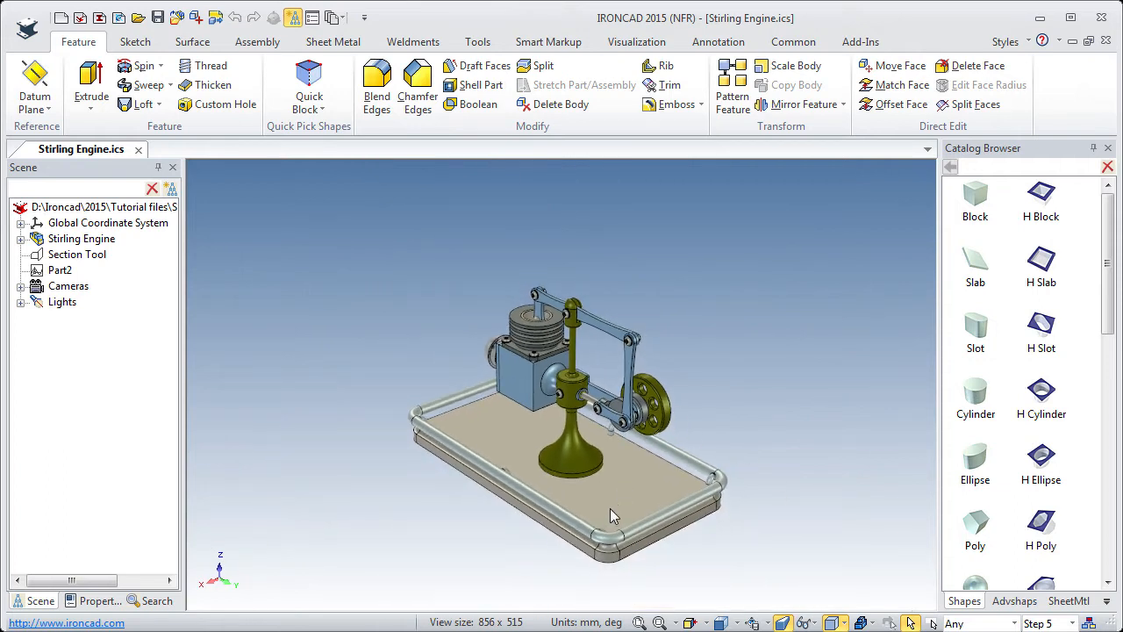
middle_click_drag(614, 524, 577, 274)
middle_click_drag(582, 358, 585, 367, "shift")
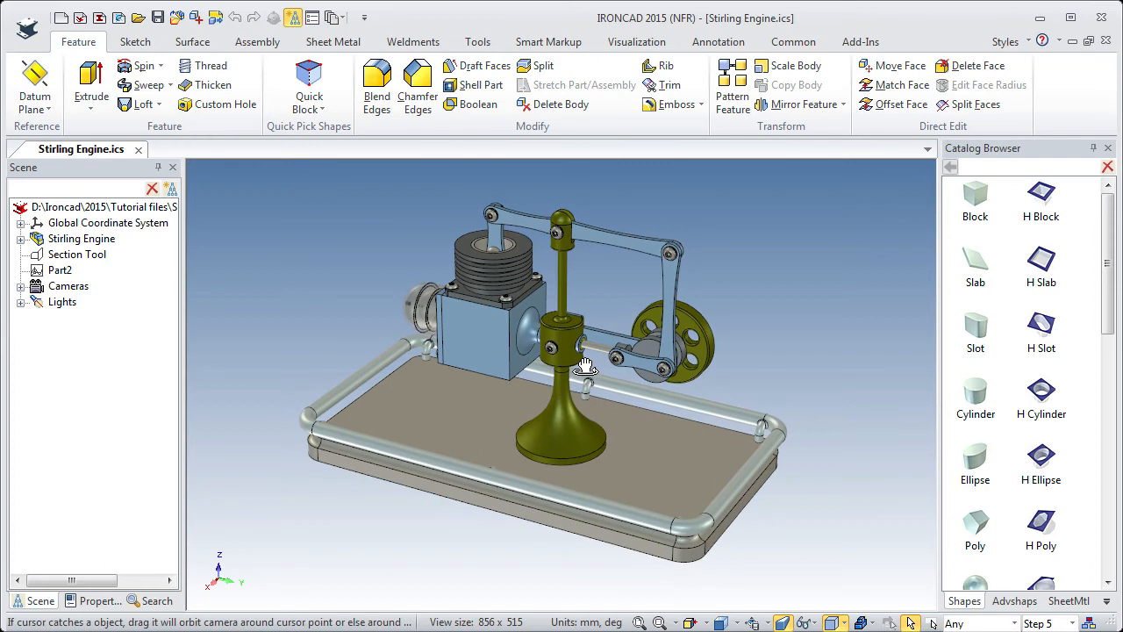
left_click(767, 623)
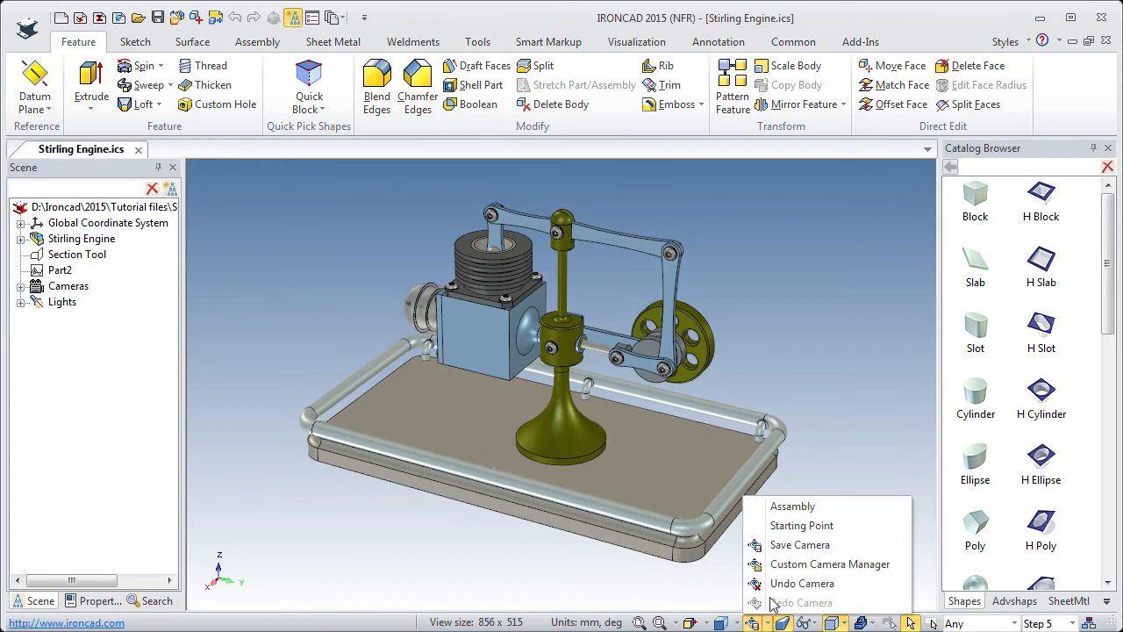
left_click(785, 546)
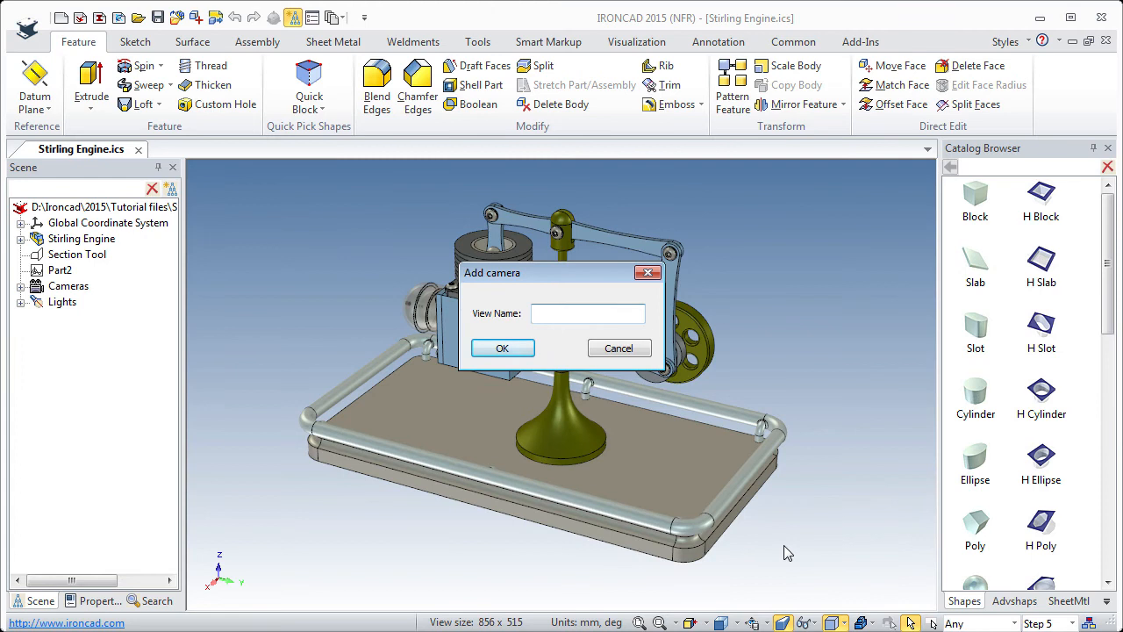
type("Render View")
key("Return")
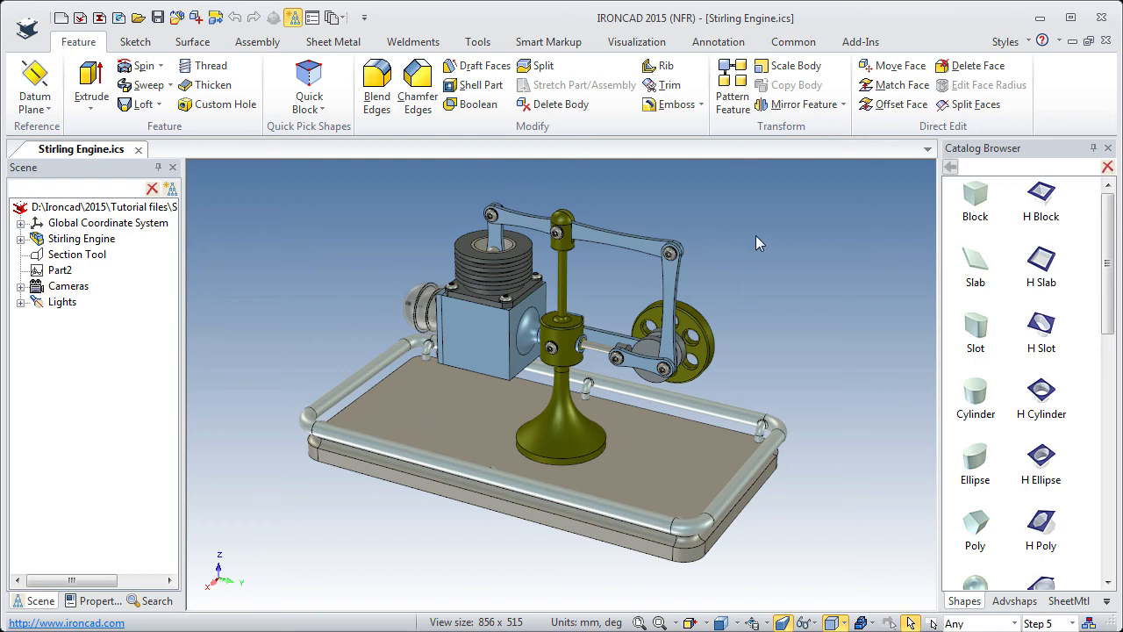
Start a full rendering of the engine scene with Render Now and close the rendering without saving it
left_click(639, 44)
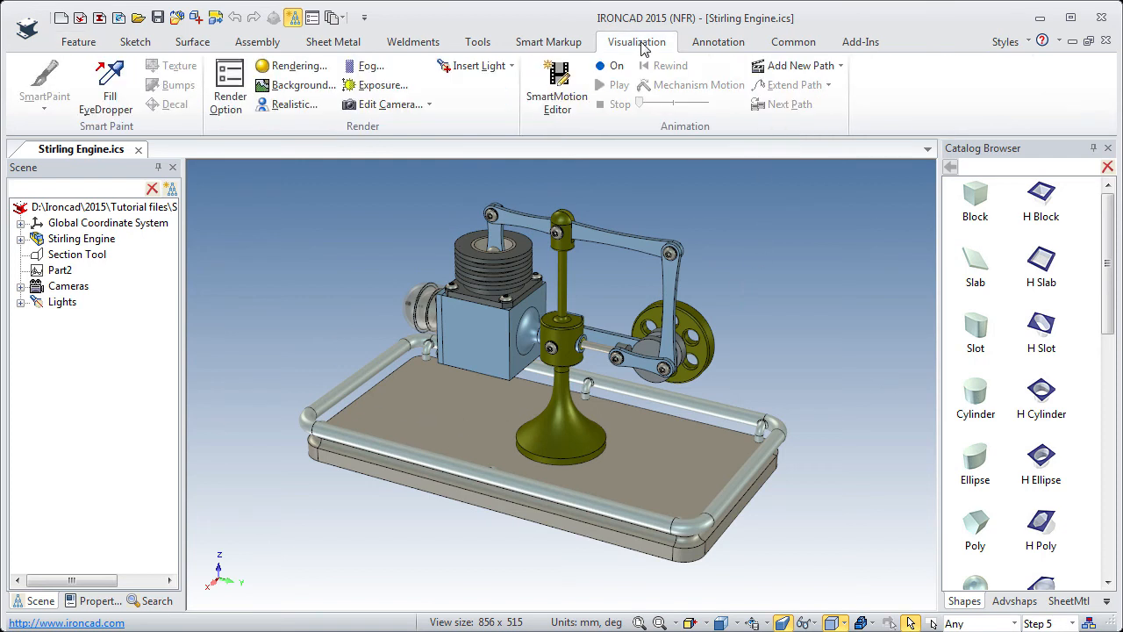
left_click(227, 103)
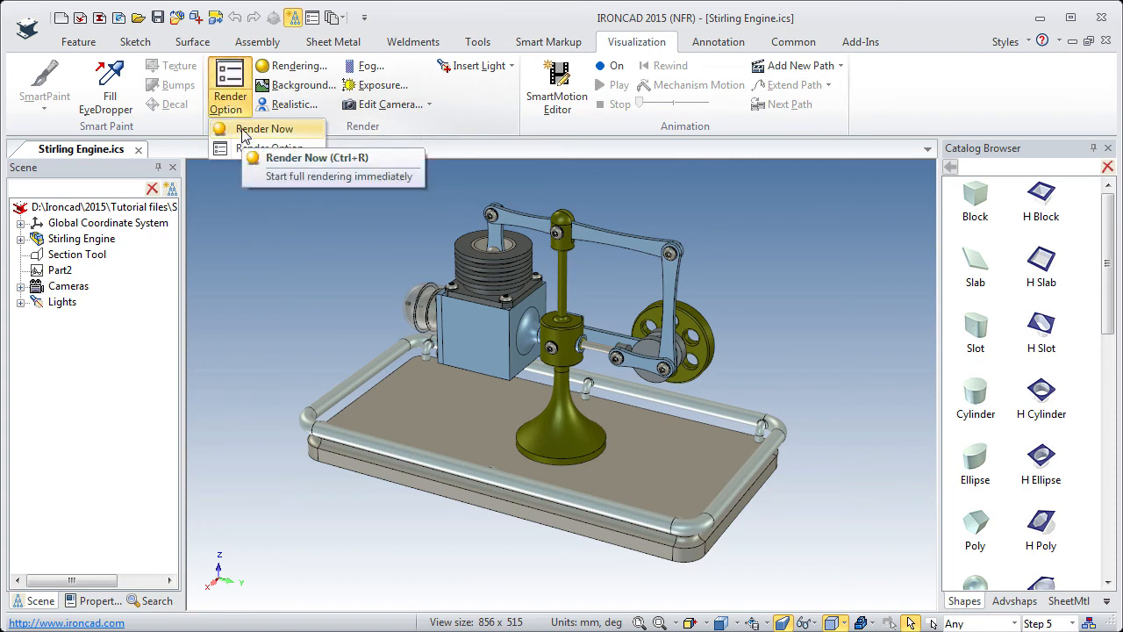
left_click(244, 131)
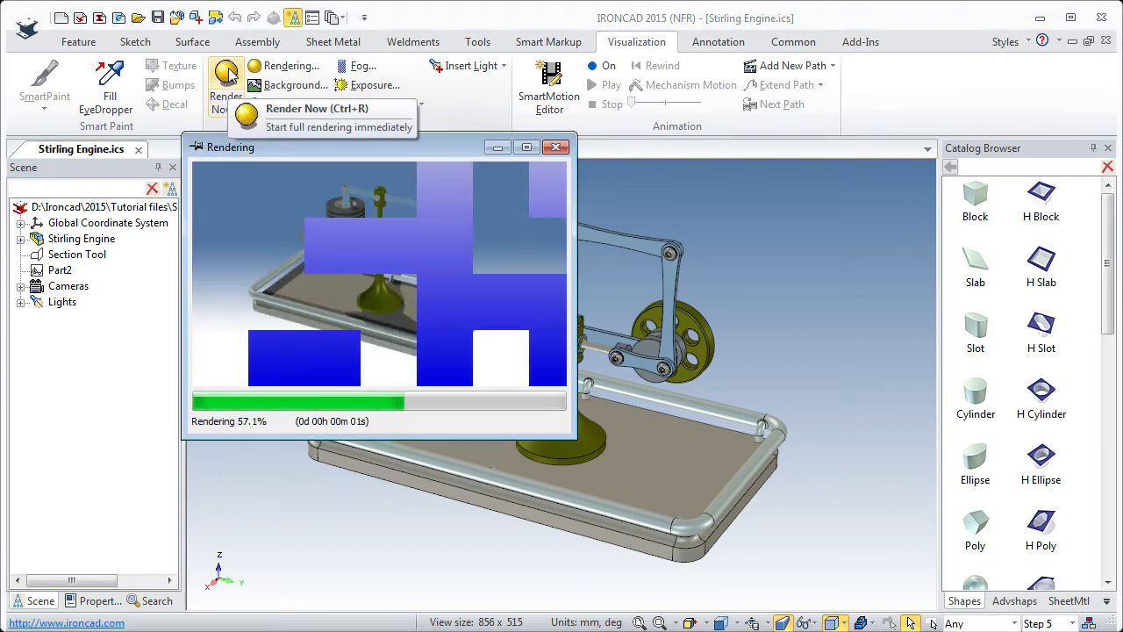
left_click(555, 147)
left_click(434, 312)
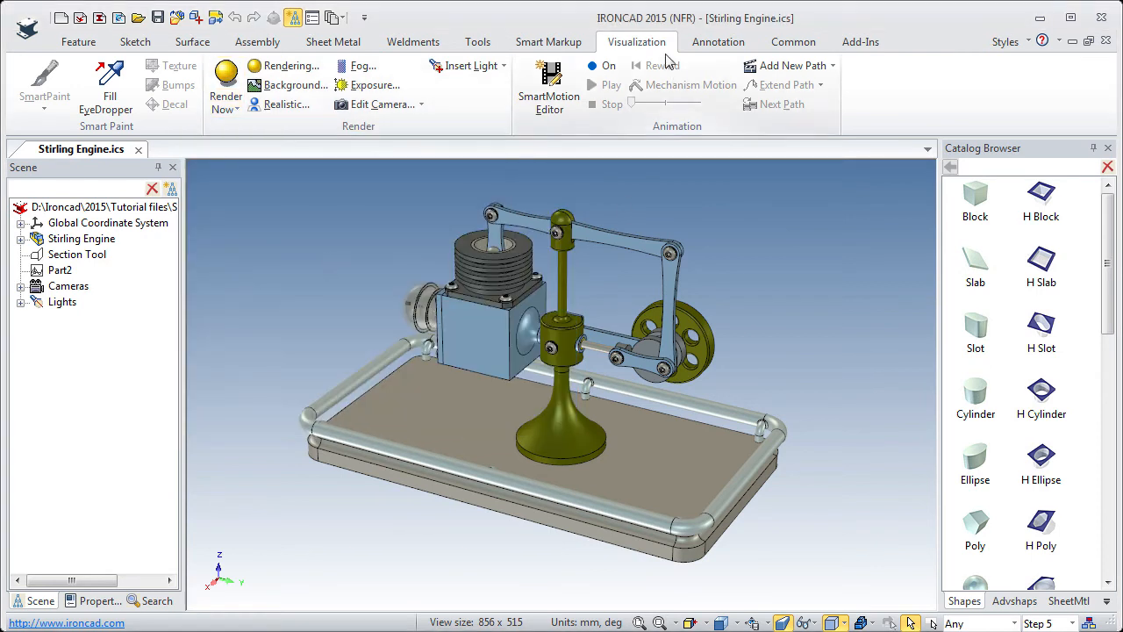
Render the engine scene again and move the rendering window over the model view
left_click(226, 76)
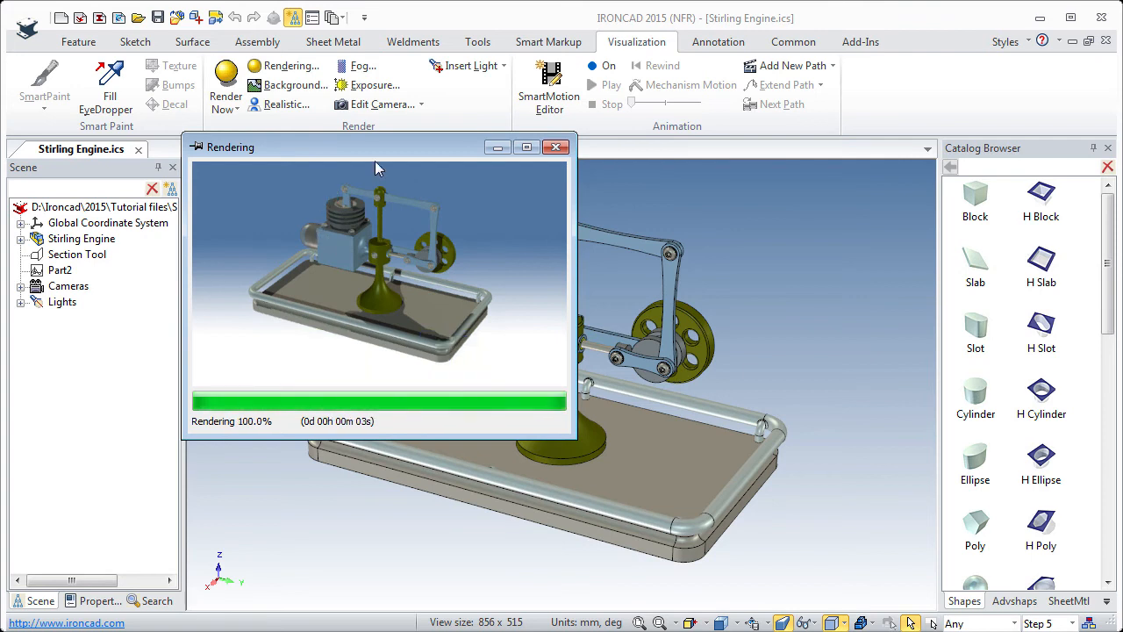
left_click_drag(375, 148, 470, 185)
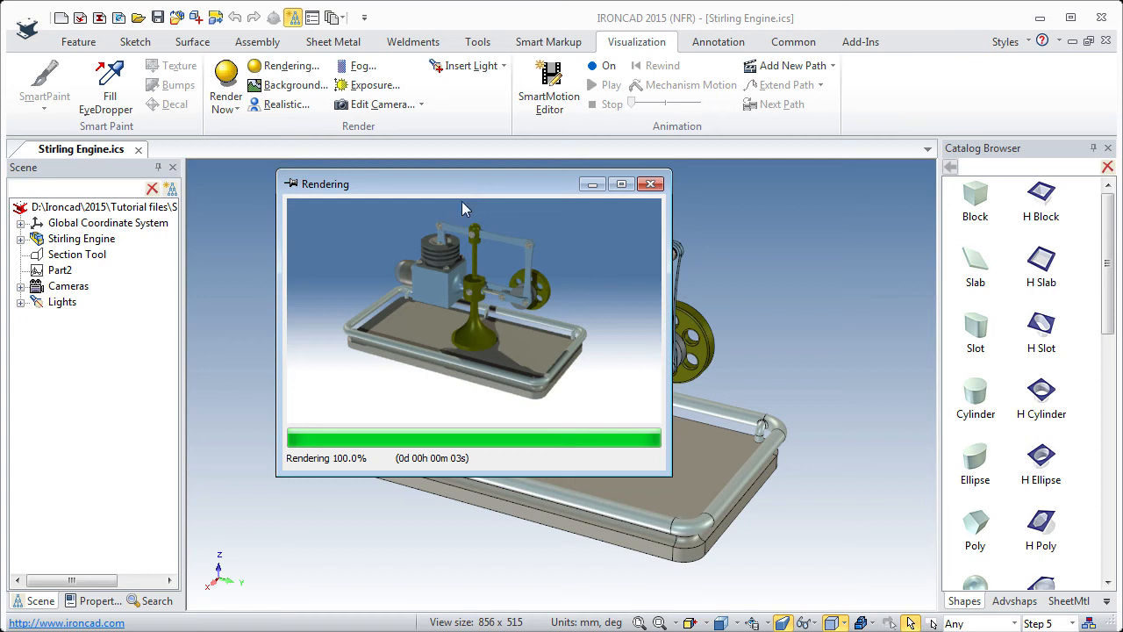
Review the file formats and DPI options for saving the rendering, then cancel the save and close the rendering
left_click(650, 185)
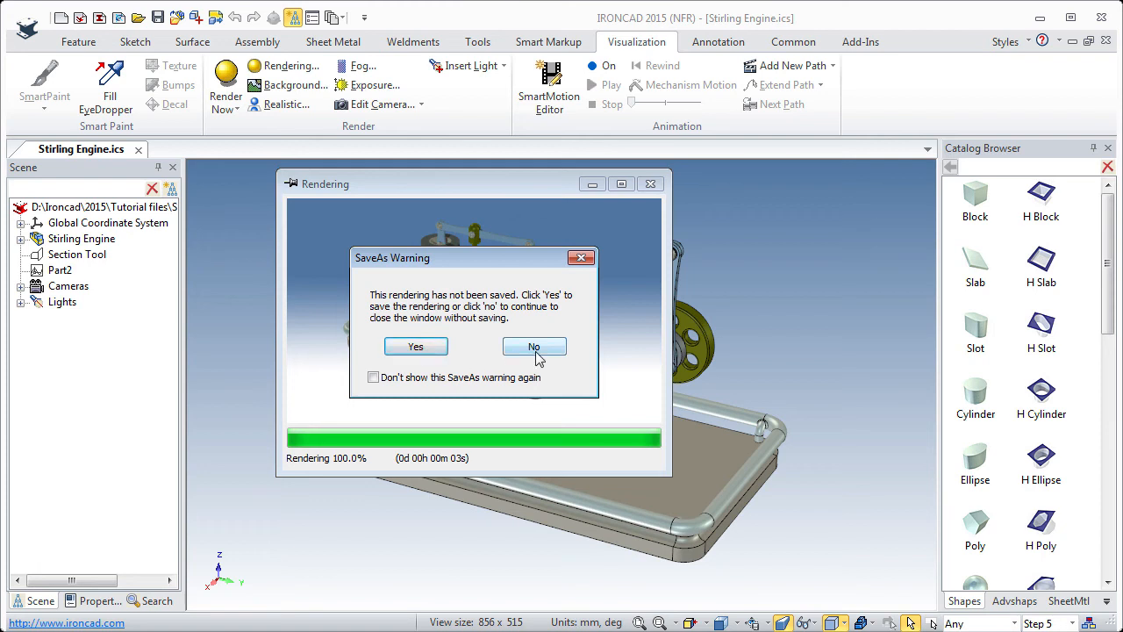
left_click(417, 348)
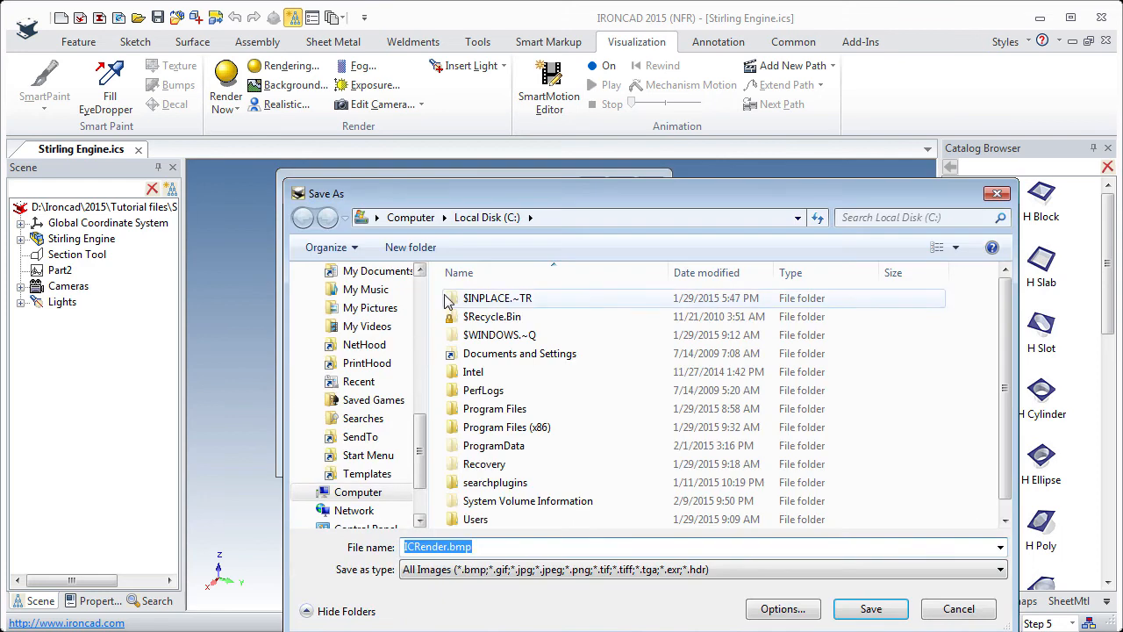
left_click(719, 572)
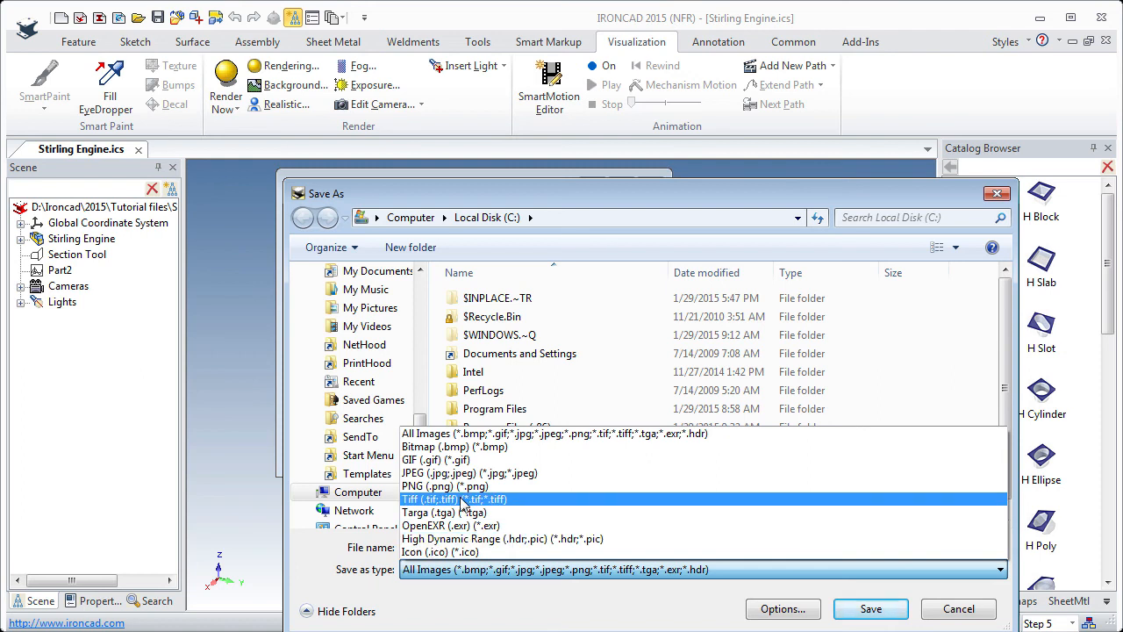
left_click(713, 597)
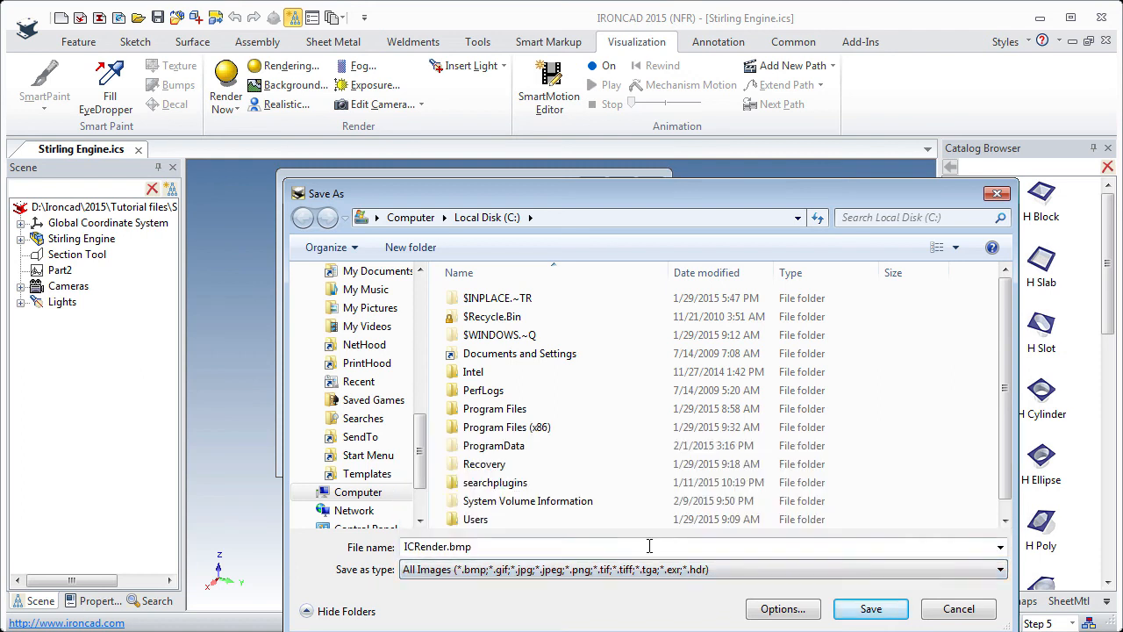
left_click(783, 613)
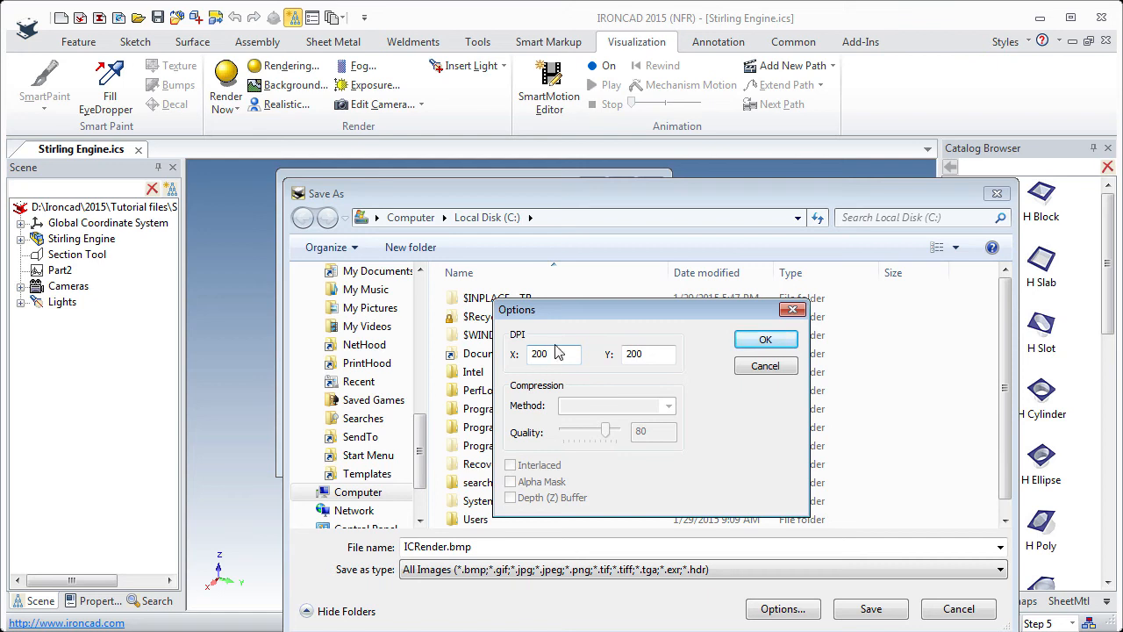
left_click(760, 371)
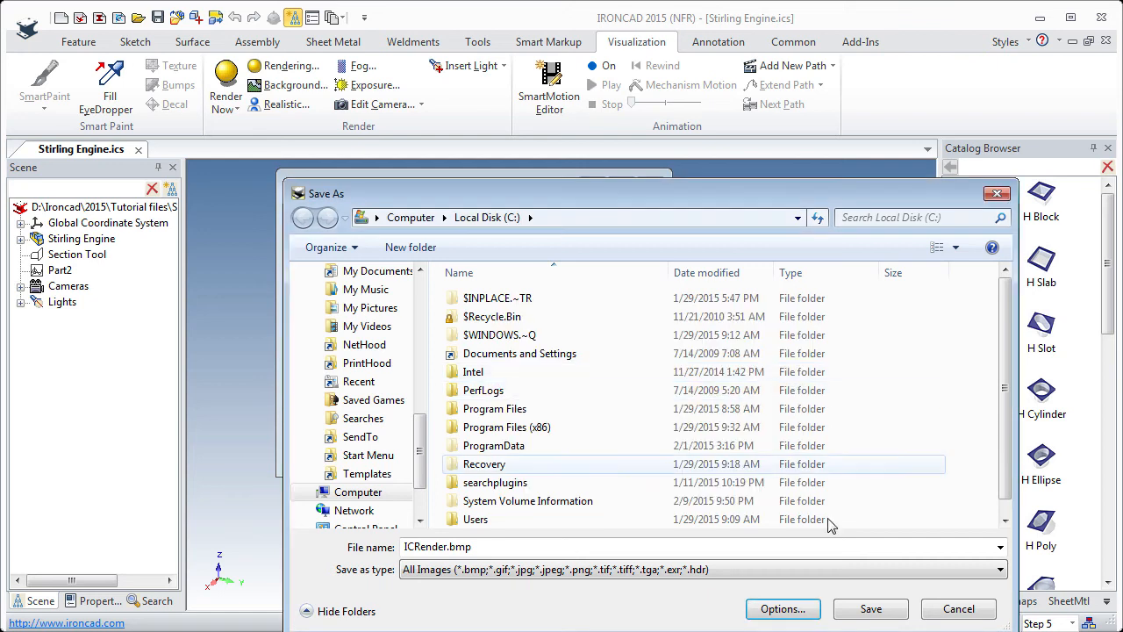
left_click(958, 608)
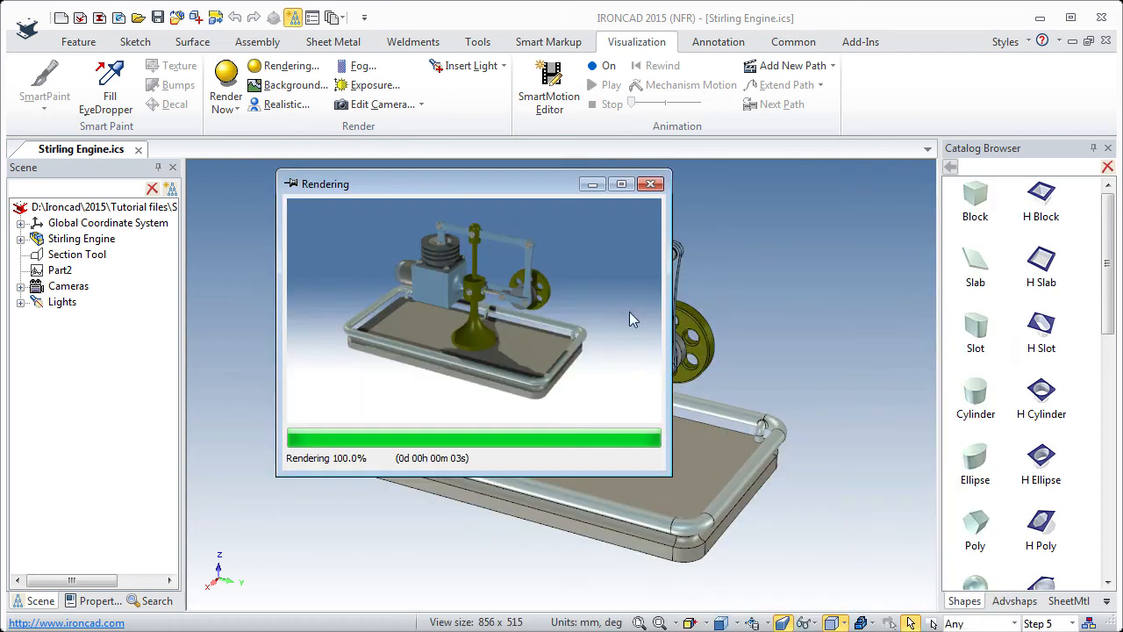
right_click(575, 289)
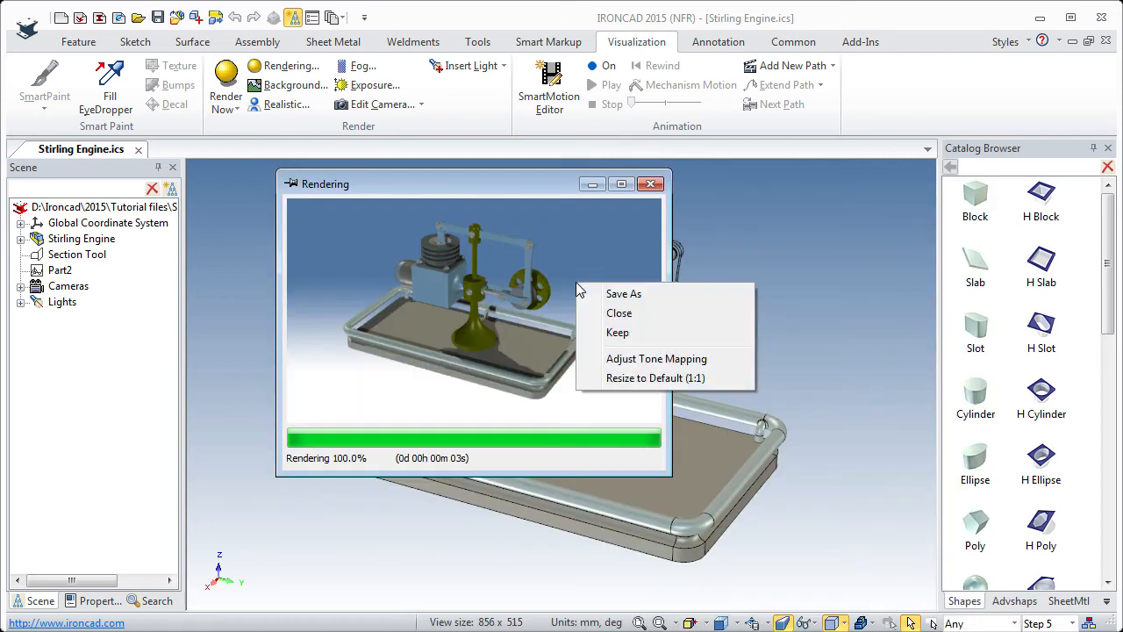
left_click(619, 314)
Set the image size to Custom Size in the advanced rendering properties
left_click(236, 110)
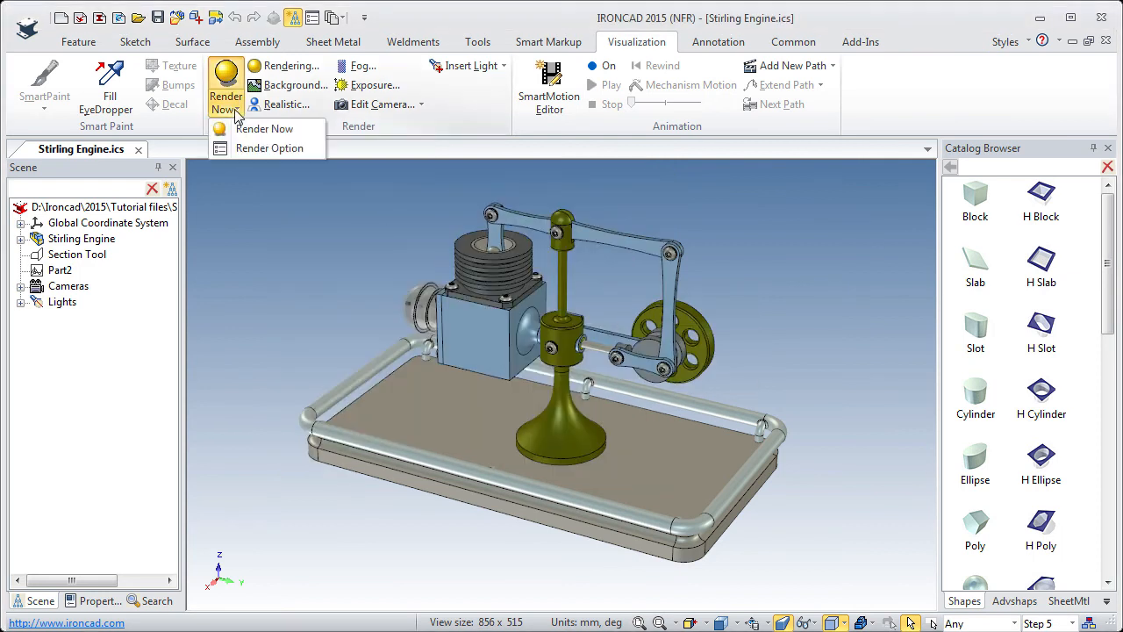
left_click(247, 151)
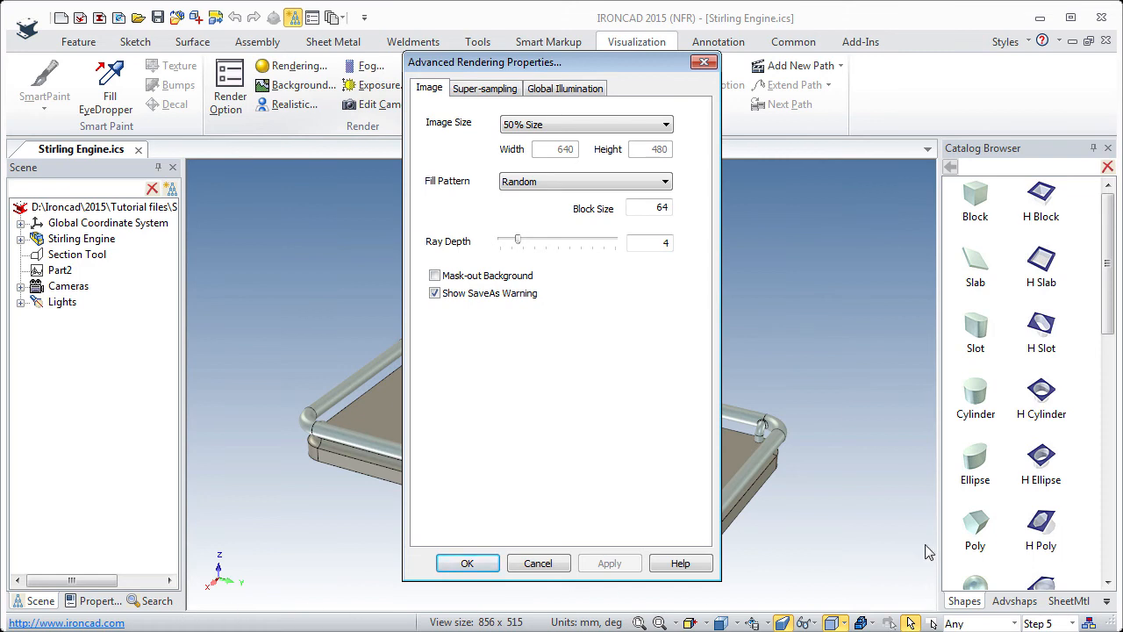
left_click(666, 125)
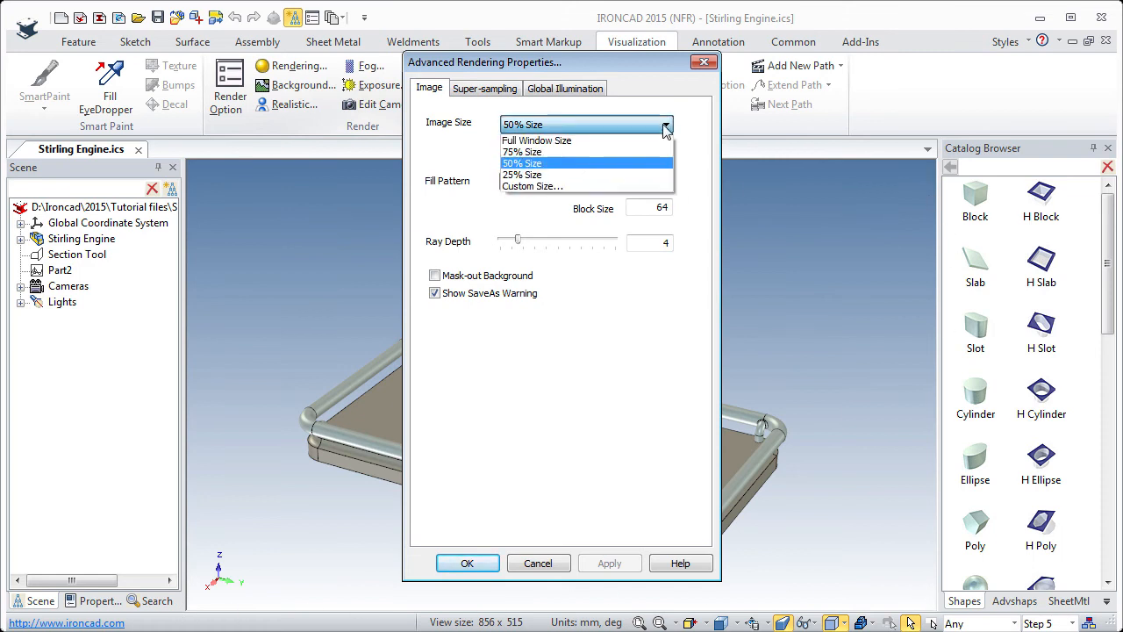
left_click(529, 142)
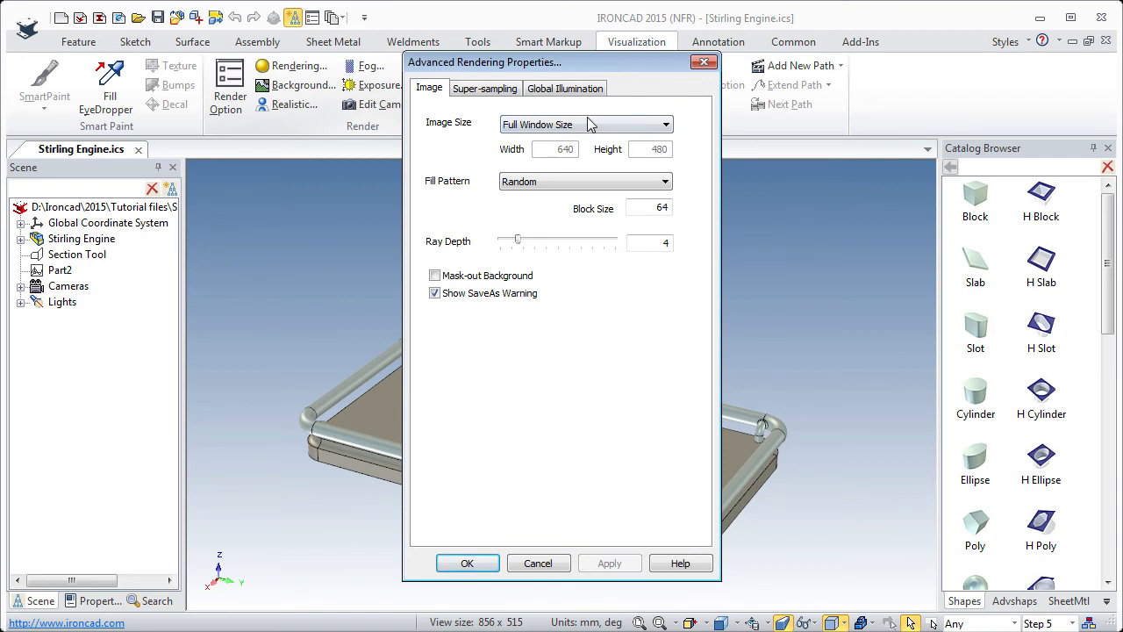
left_click(664, 125)
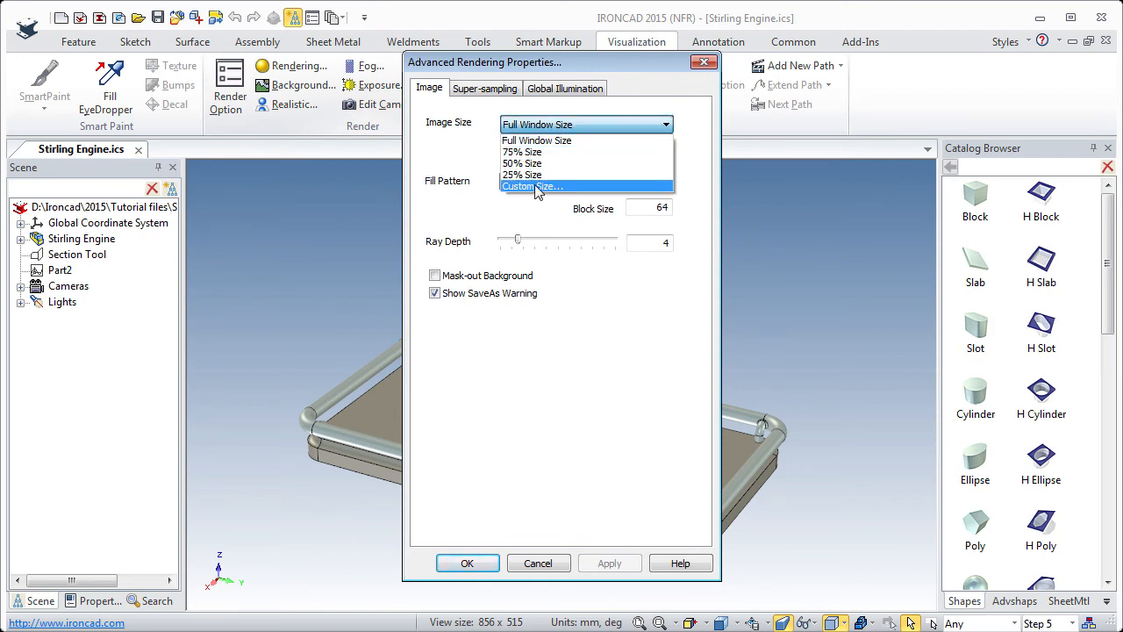
left_click(538, 186)
left_click_drag(551, 148, 580, 148)
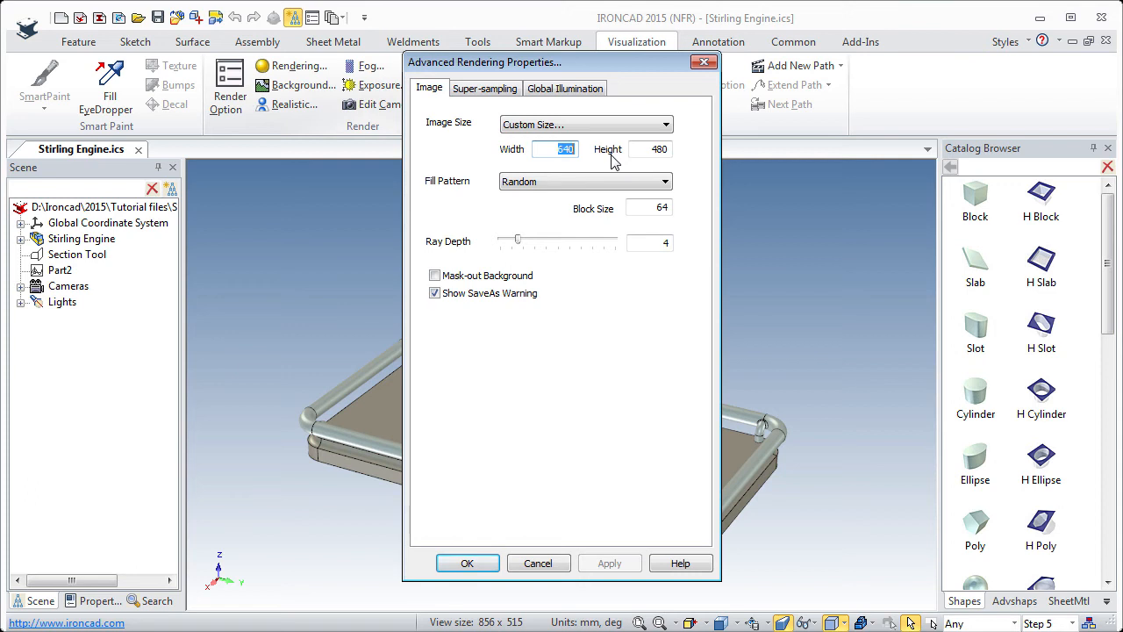
left_click(558, 149)
Try the Custom super-sampling quality, then set the quality back to Medium
left_click(485, 88)
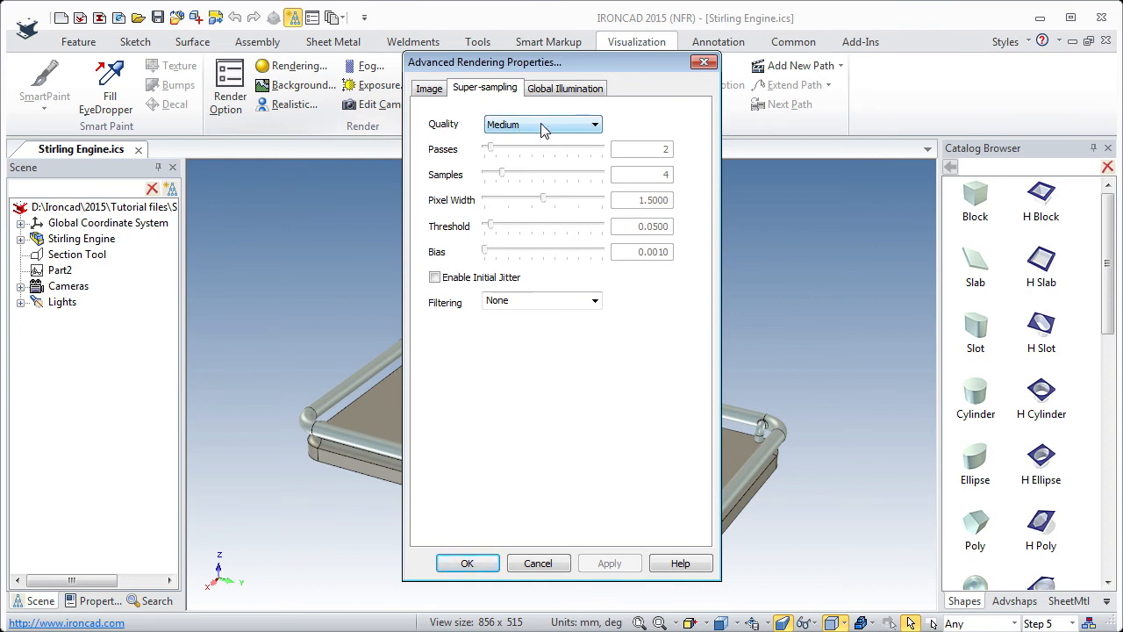
left_click(543, 126)
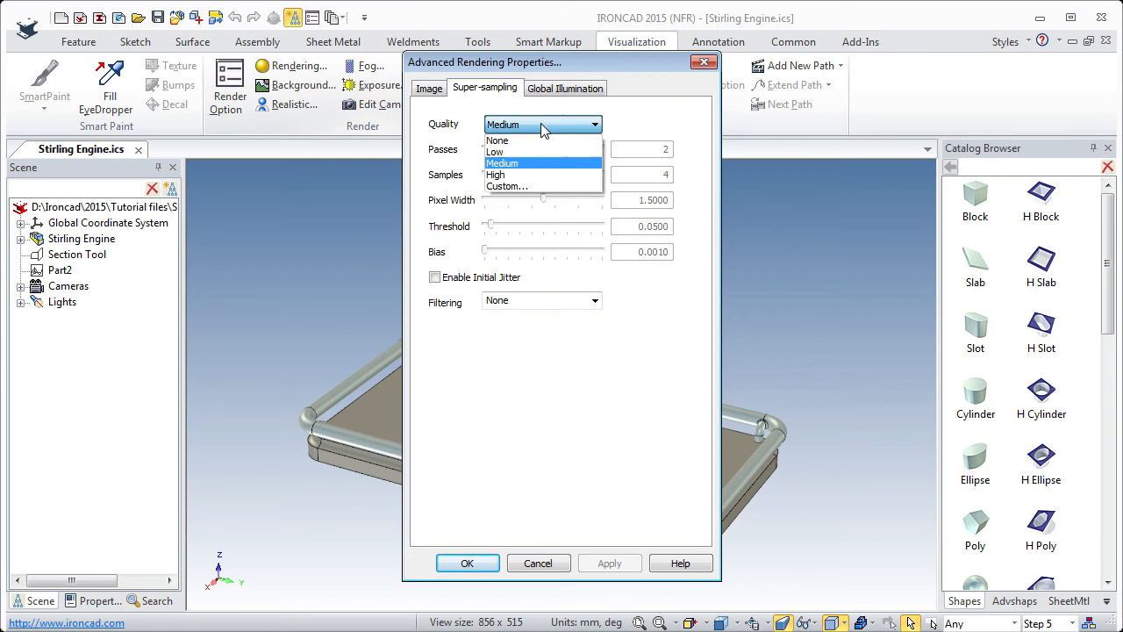
left_click(513, 187)
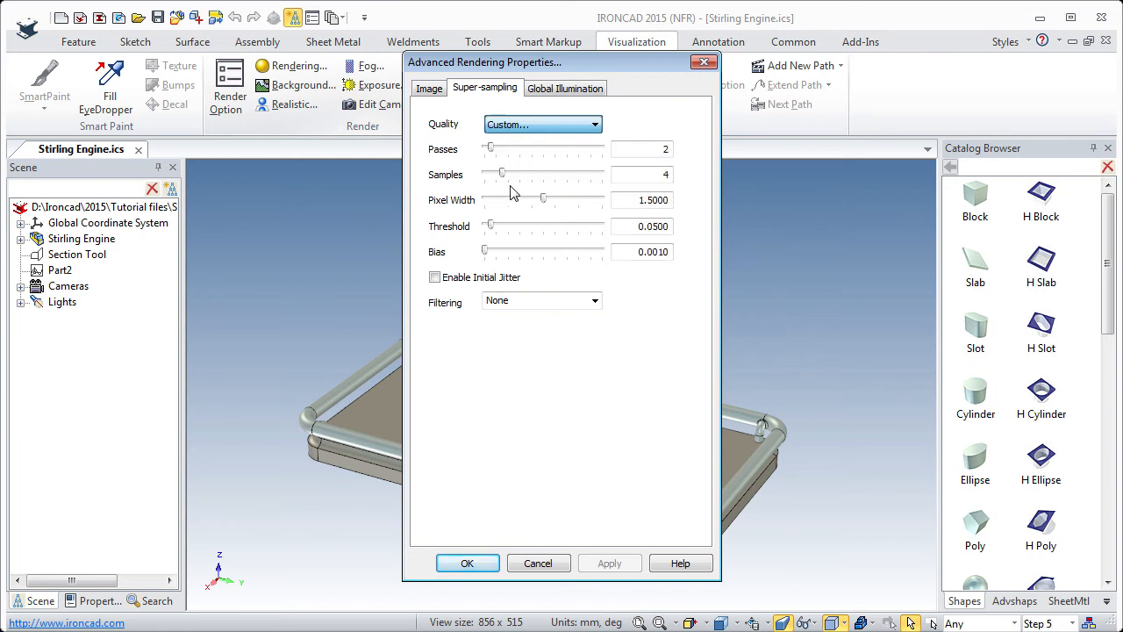
left_click(597, 128)
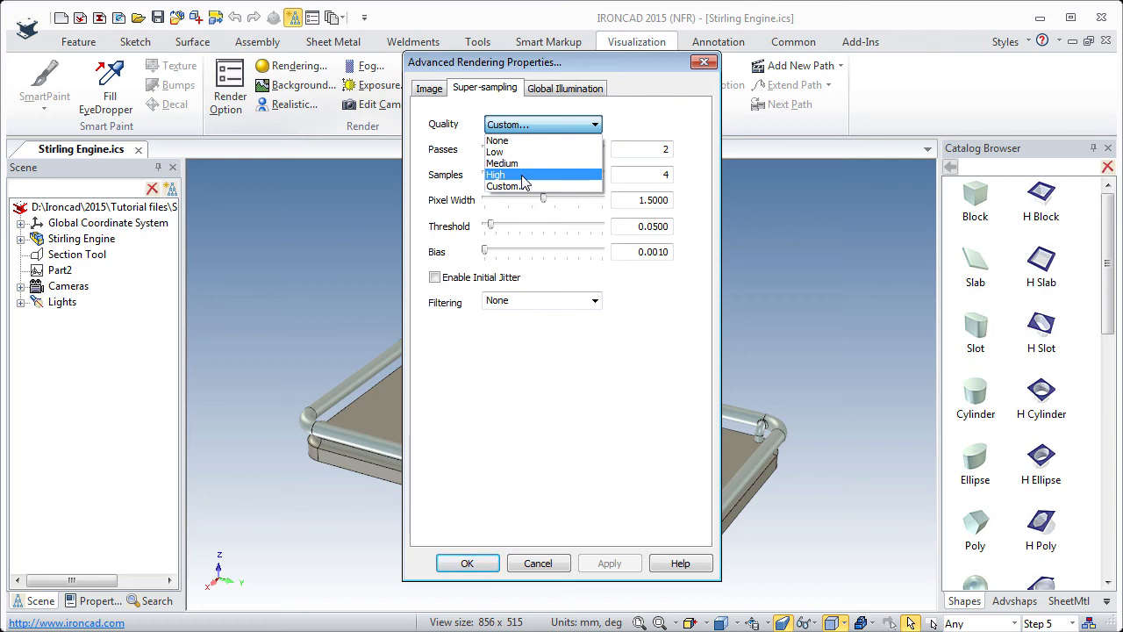
left_click(511, 164)
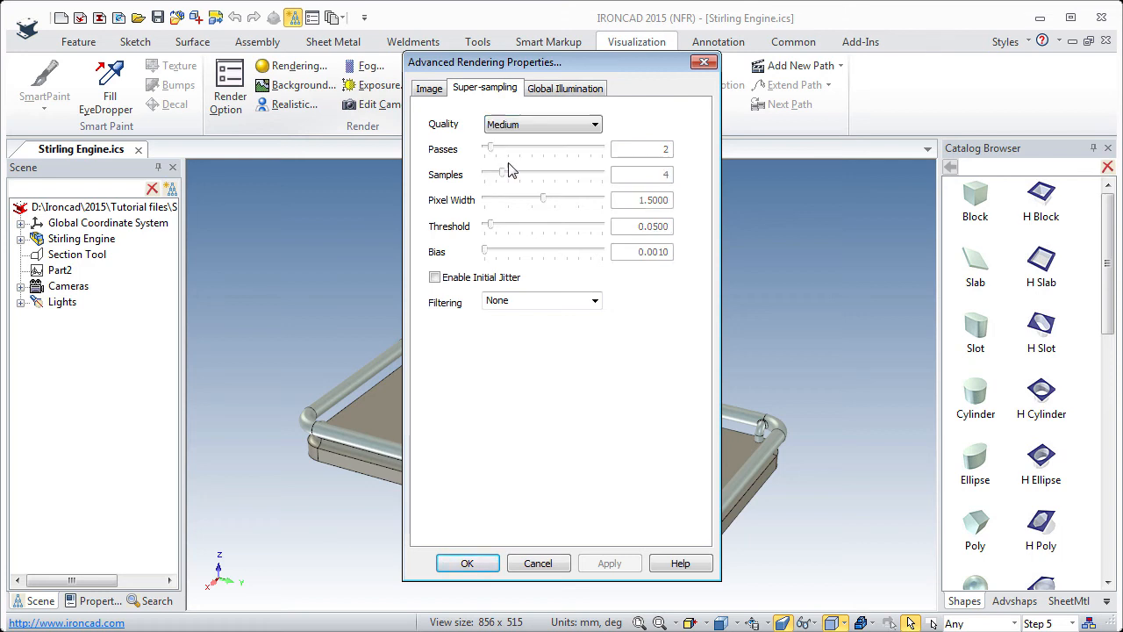
Try the Full Illumination type in the global illumination settings and move the properties window off the engine model
left_click(558, 91)
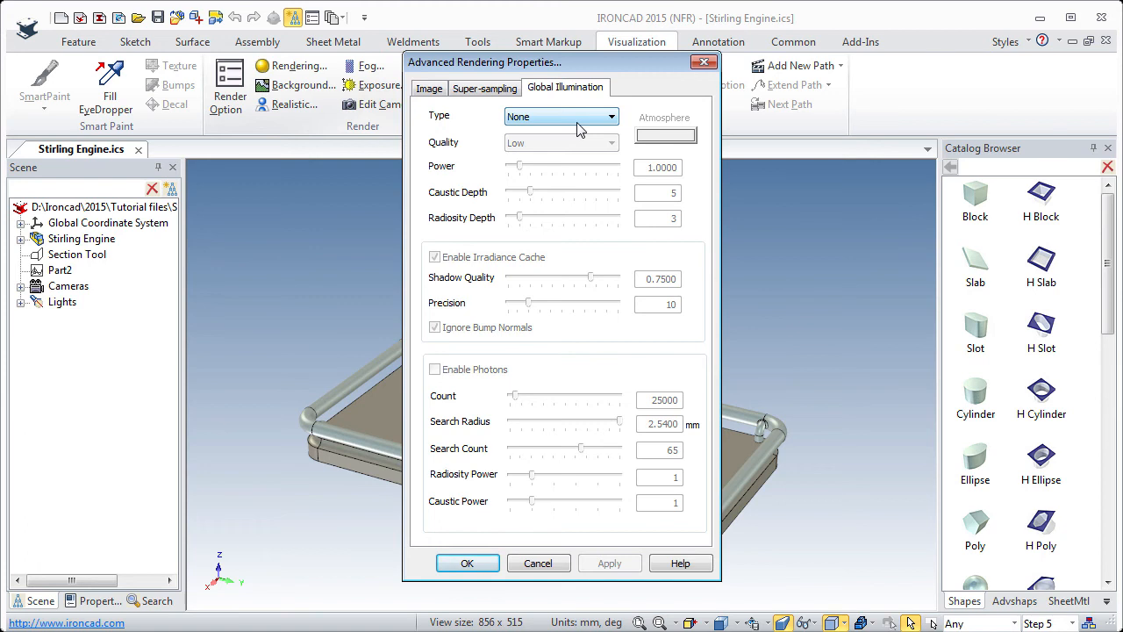
left_click(578, 123)
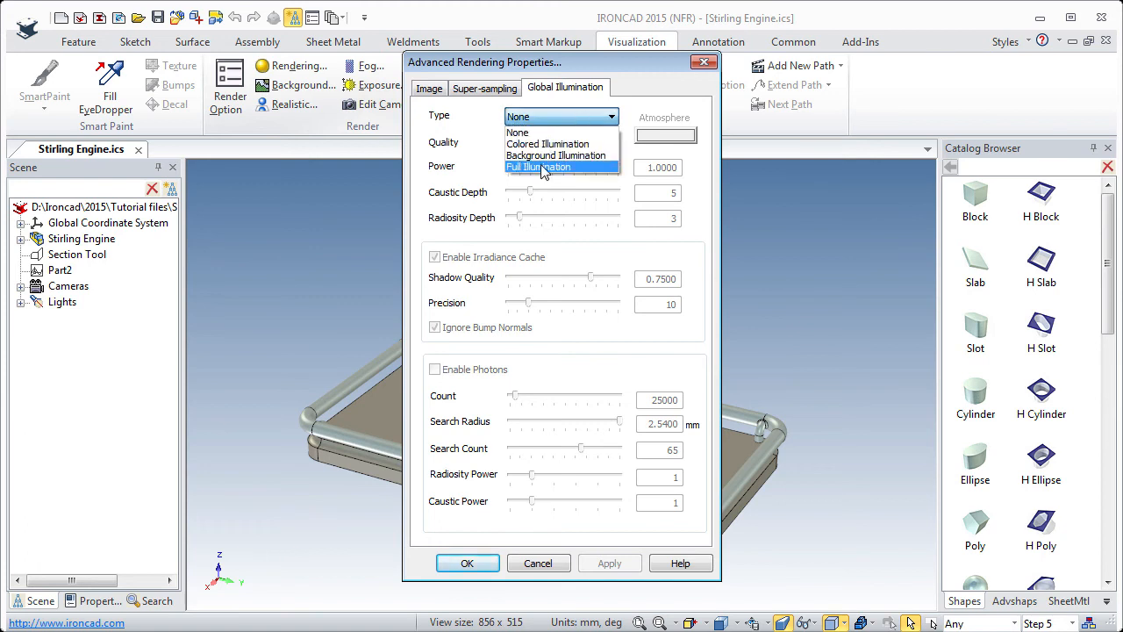
left_click(544, 166)
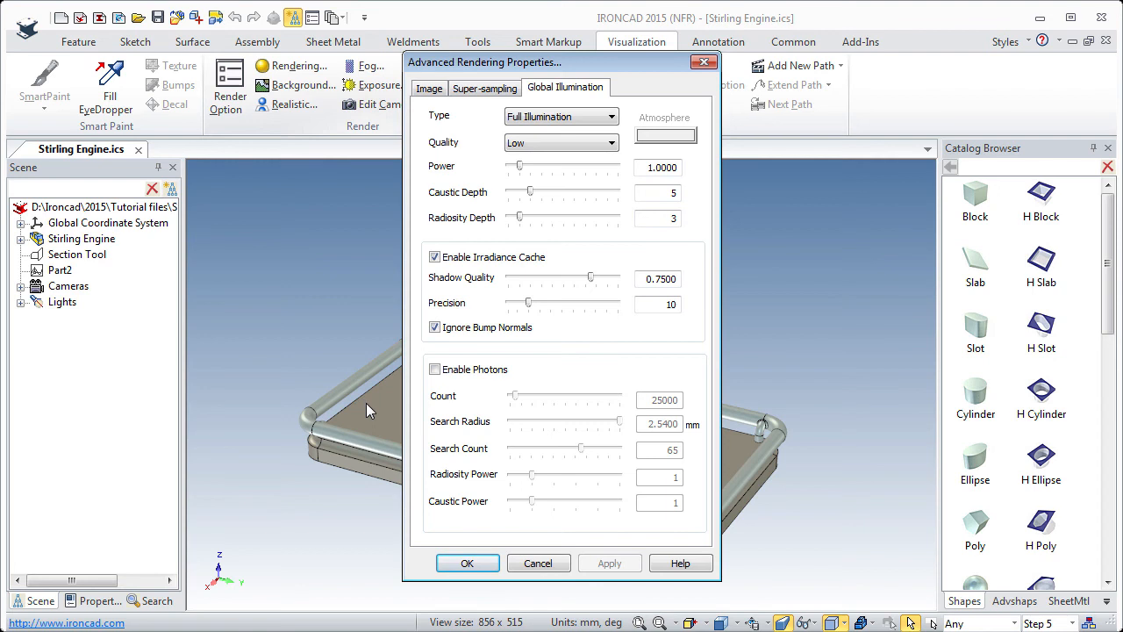
left_click_drag(522, 72, 679, 92)
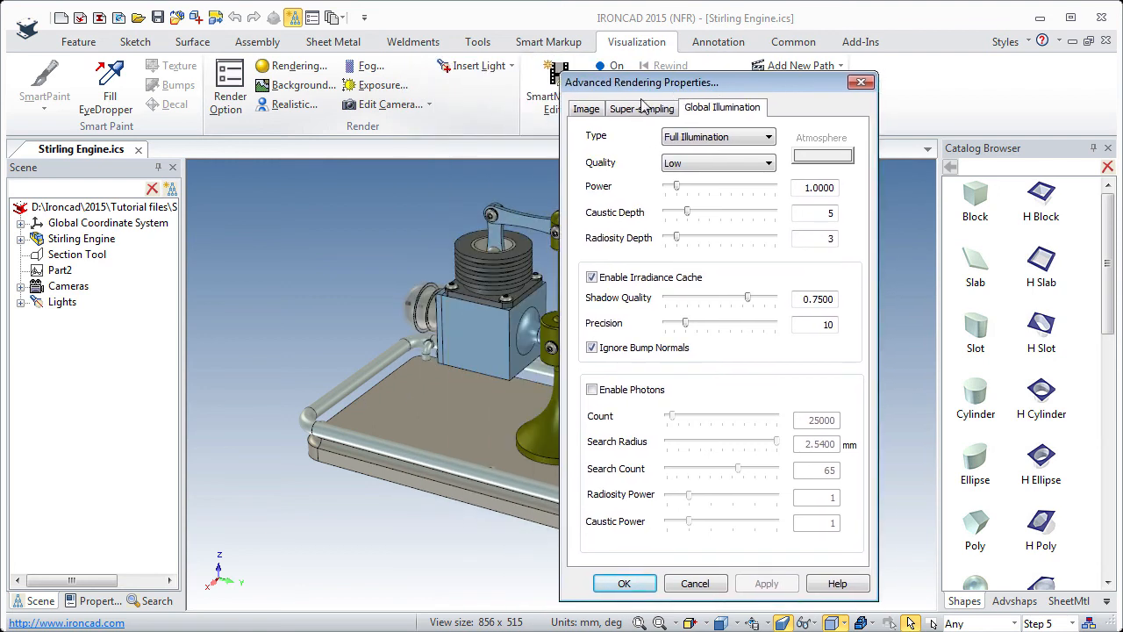
Review the global illumination quality levels, set the type back to None and cancel the advanced rendering properties
left_click(723, 164)
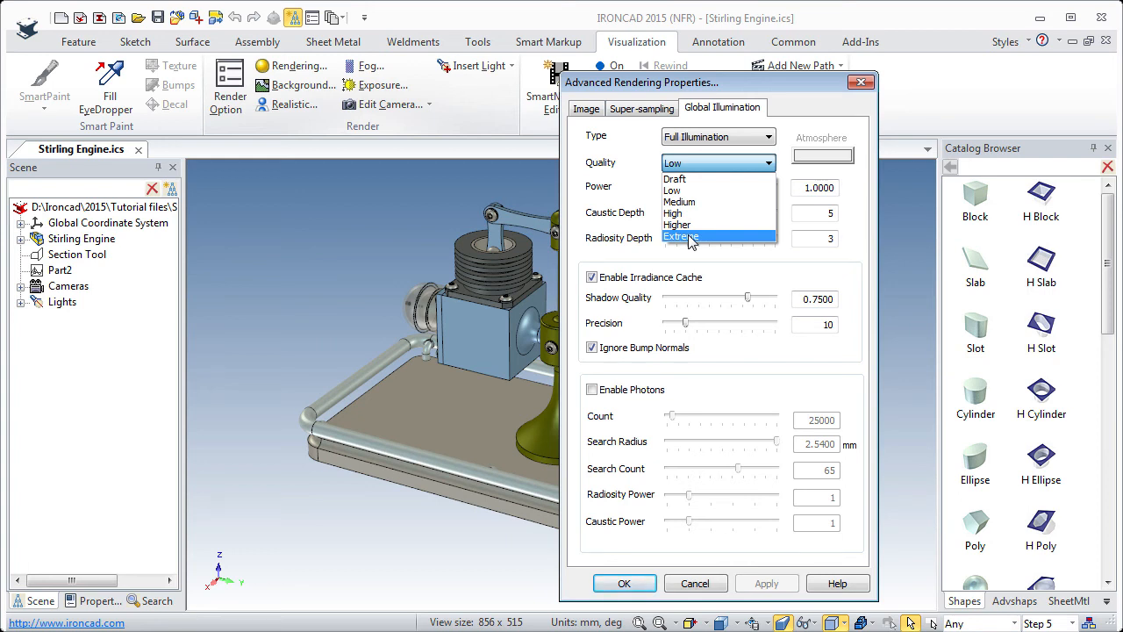
left_click(735, 167)
left_click(766, 138)
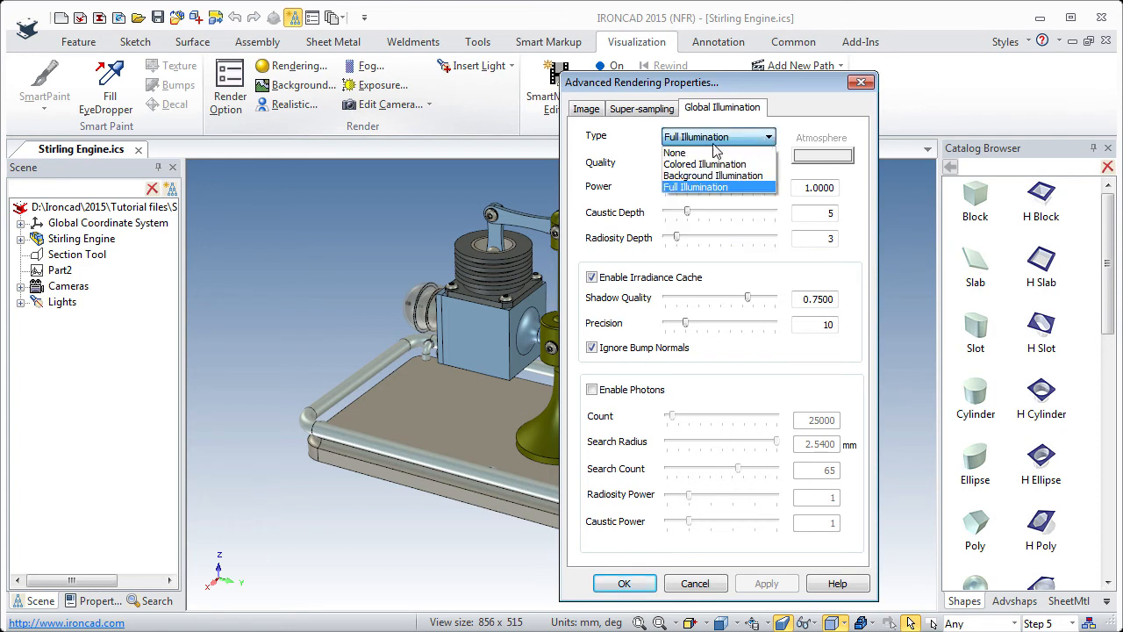
left_click(683, 152)
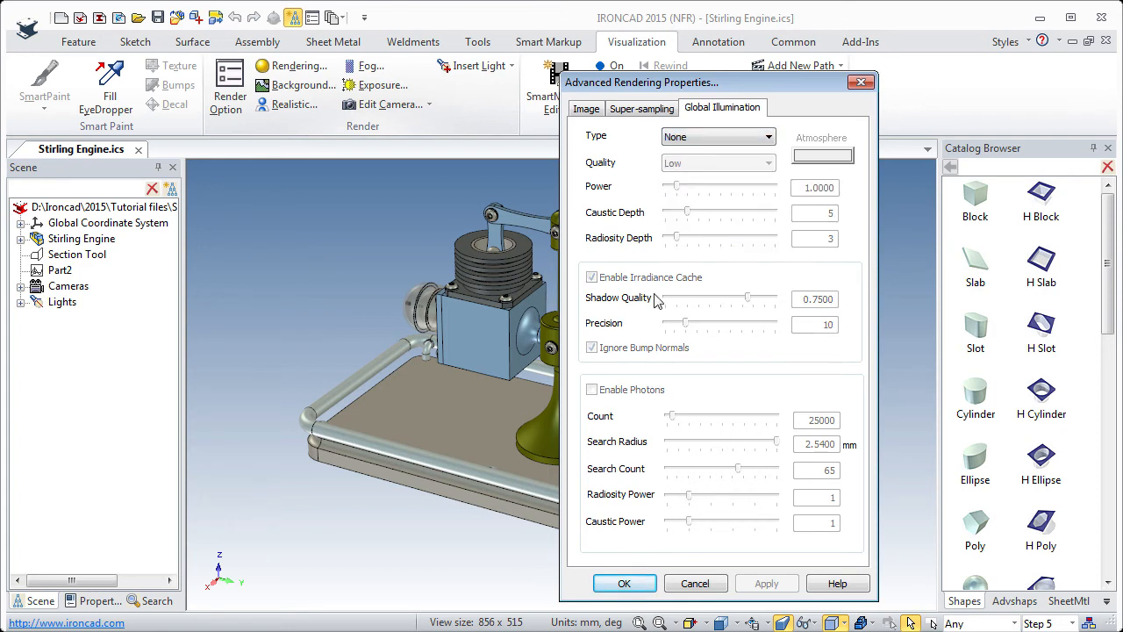
left_click(695, 584)
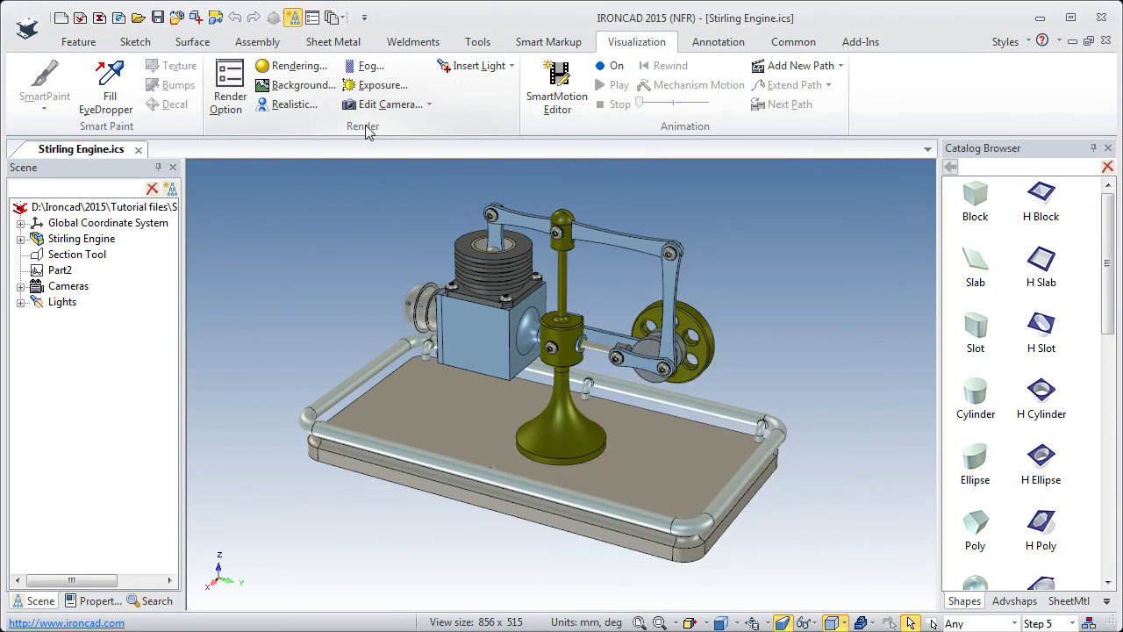
Review the scene's rendering style and realistic rendering options, opening their advanced settings and cancelling them
left_click(286, 73)
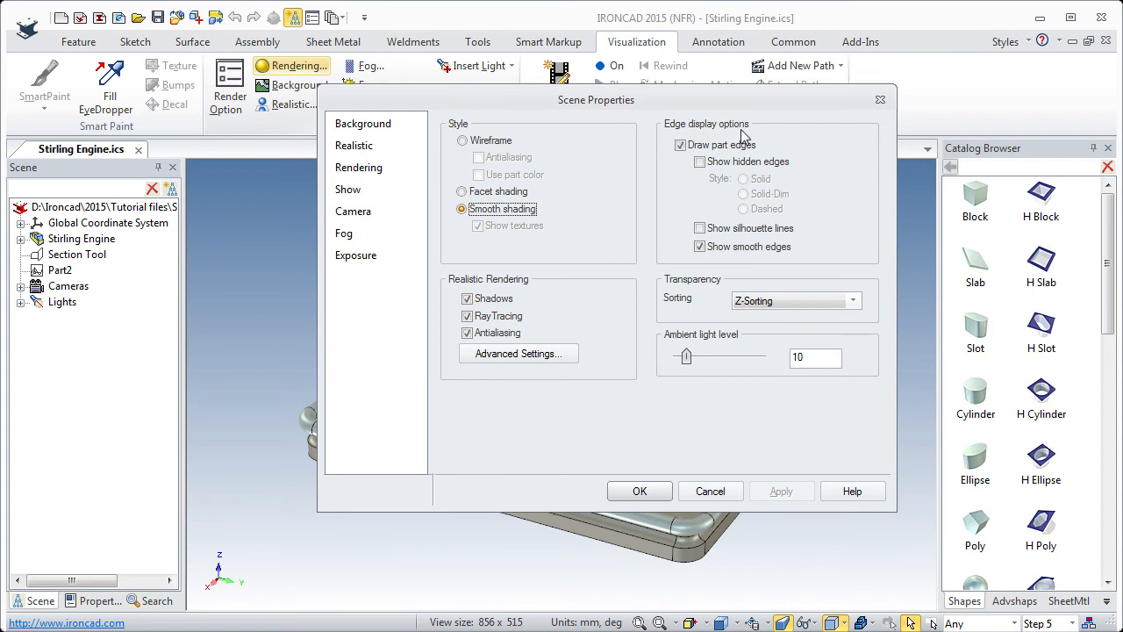
mouse_move(671, 114)
left_mouse_down()
mouse_move(622, 256)
mouse_move(626, 377)
mouse_move(665, 228)
mouse_move(659, 118)
left_mouse_up()
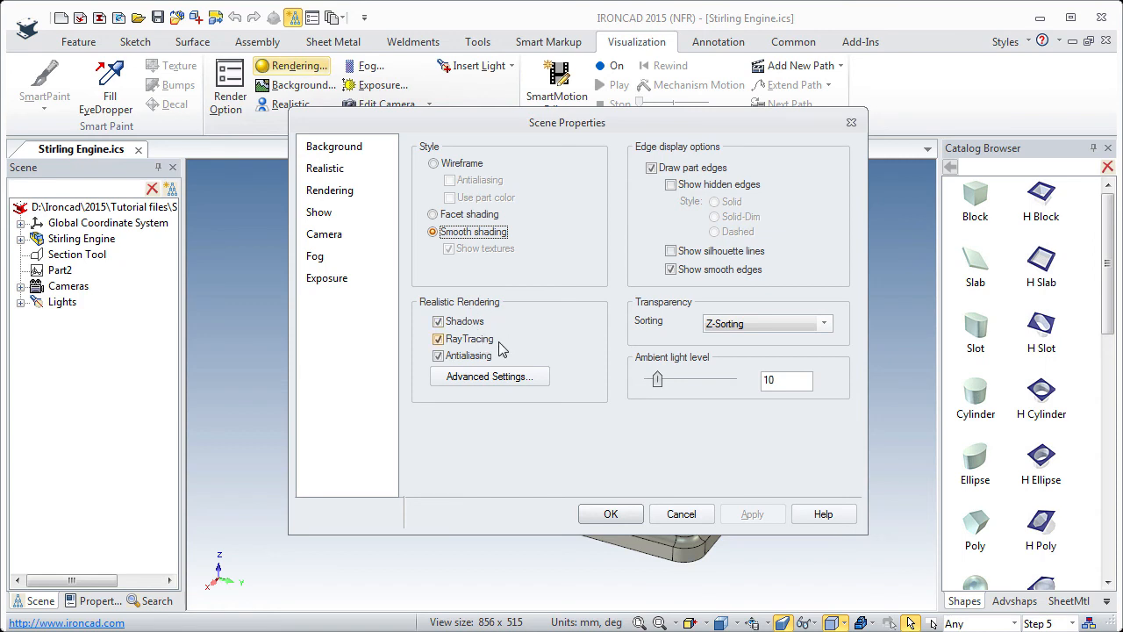
left_click(487, 376)
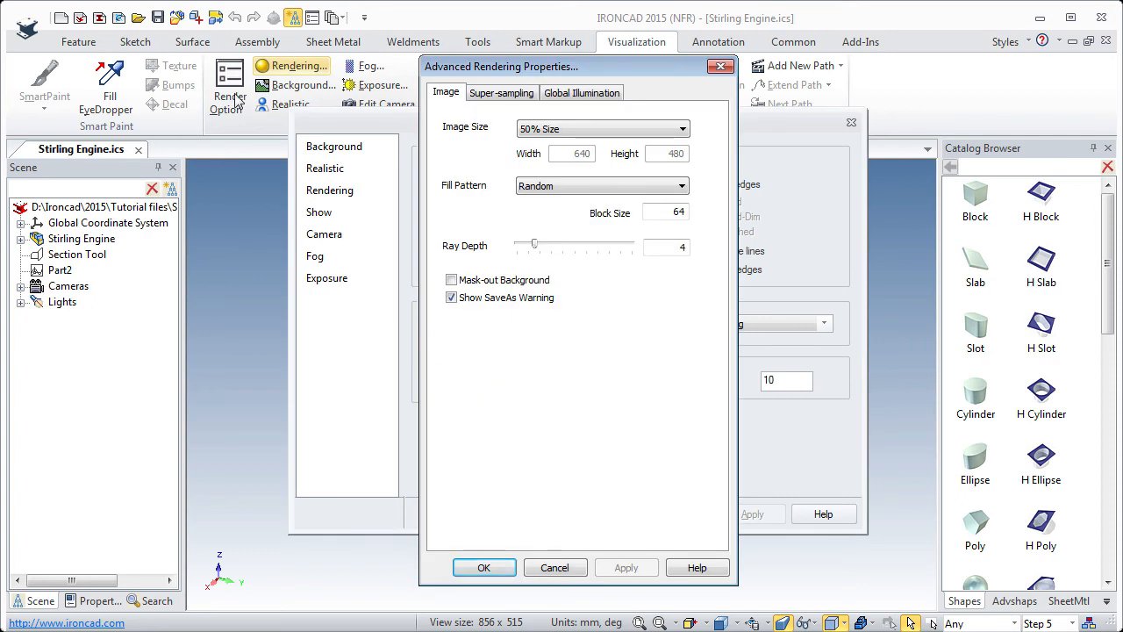
left_click(547, 568)
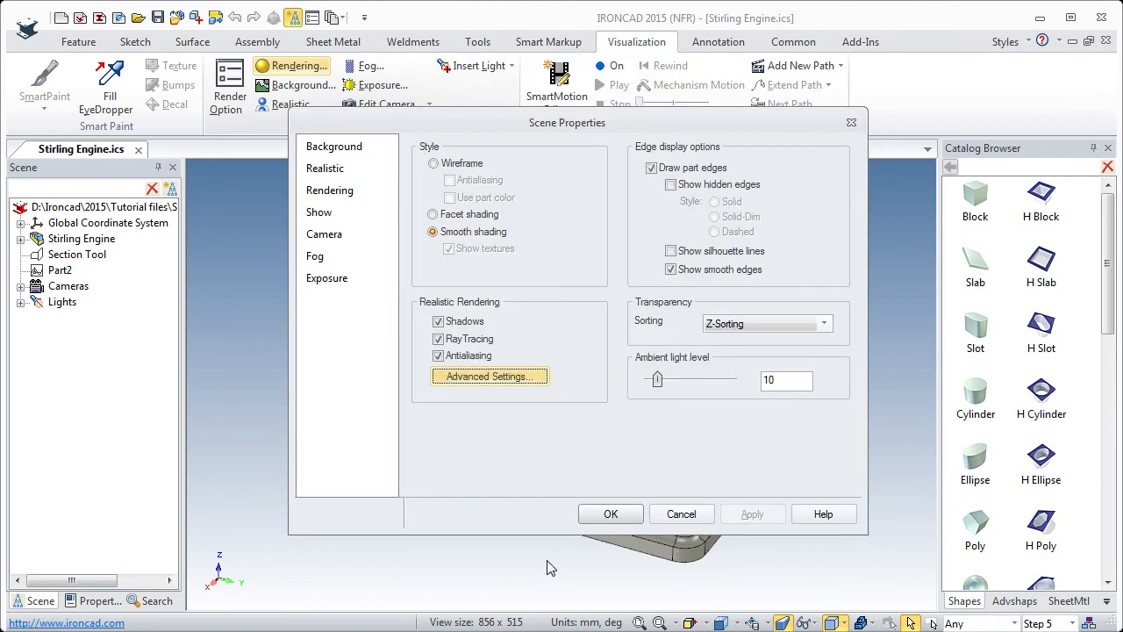
Examine the scene background settings for Color, including the top color palette, and for 3D Environment
left_click(336, 155)
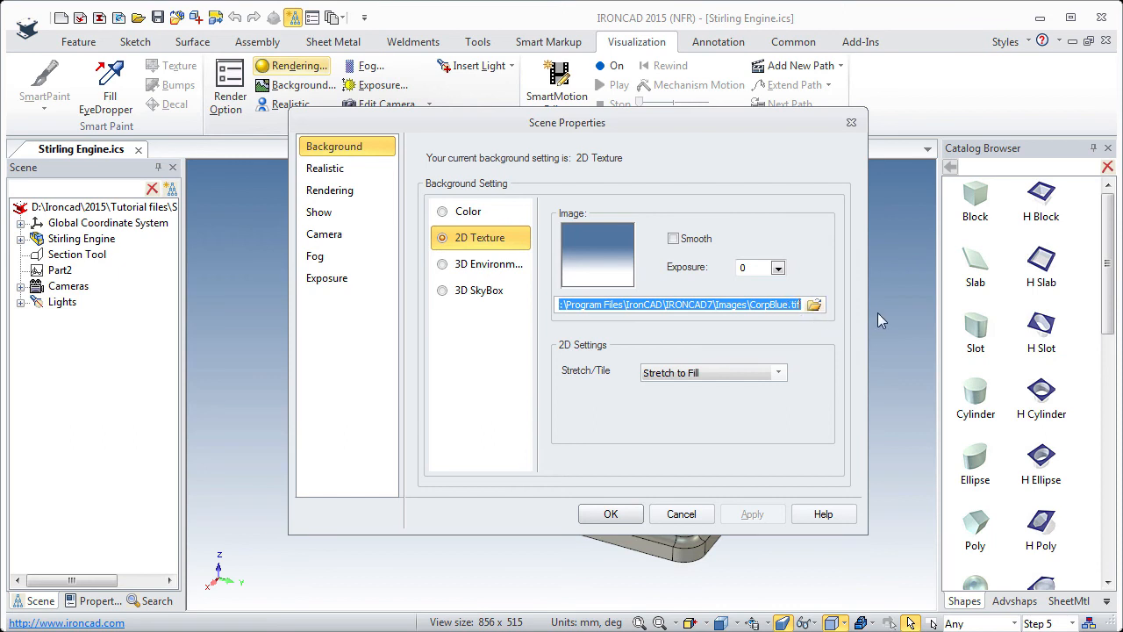
left_click(472, 214)
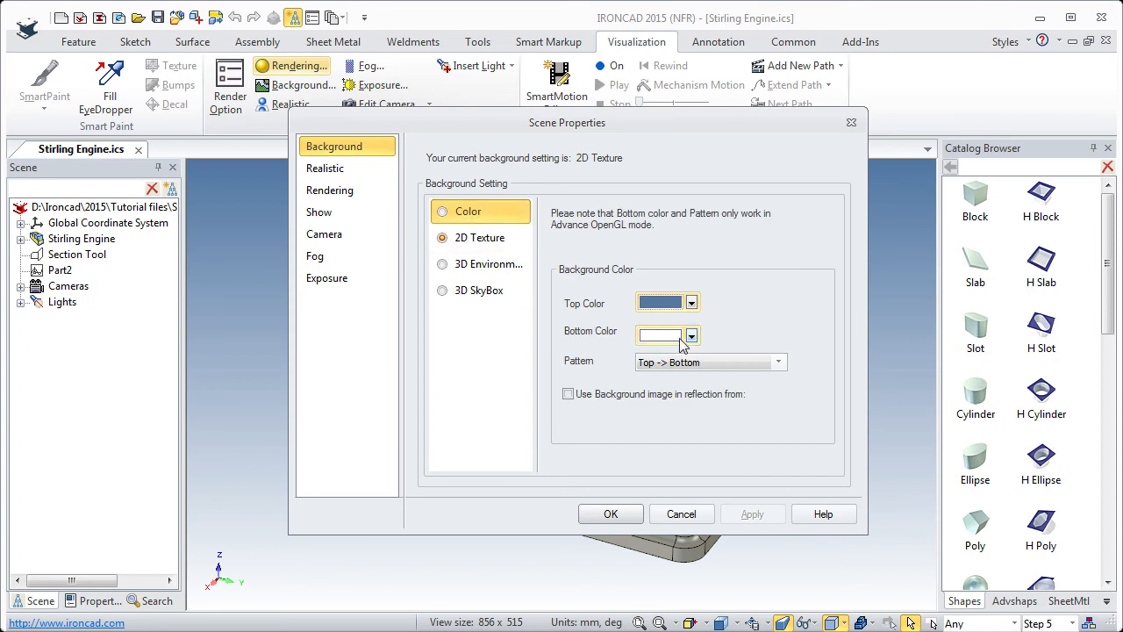
left_click(691, 304)
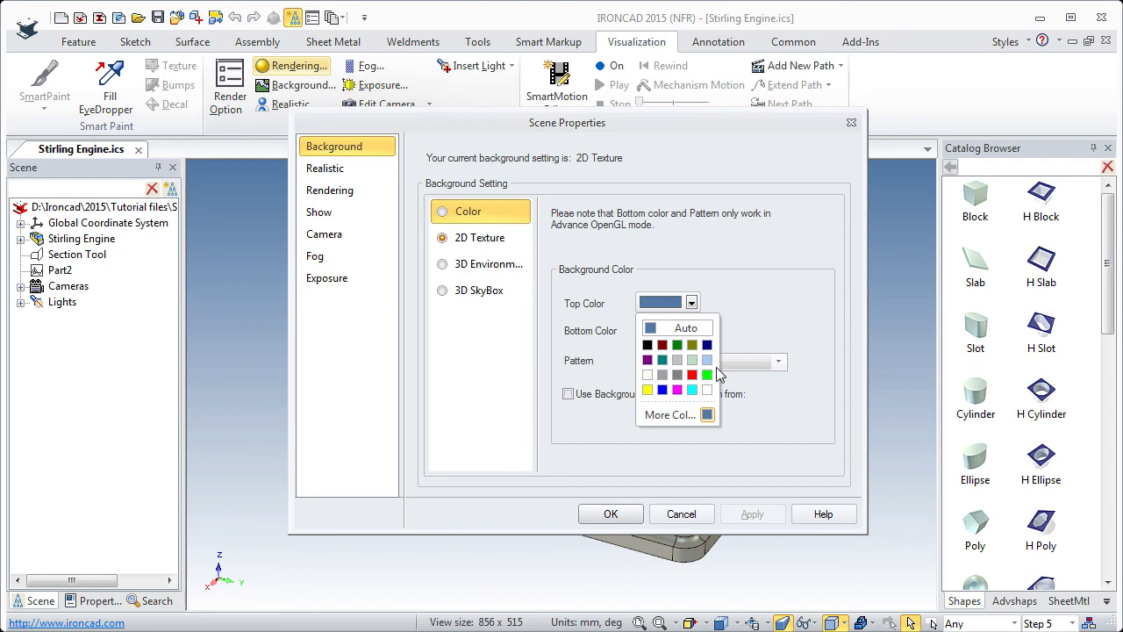
left_click(755, 306)
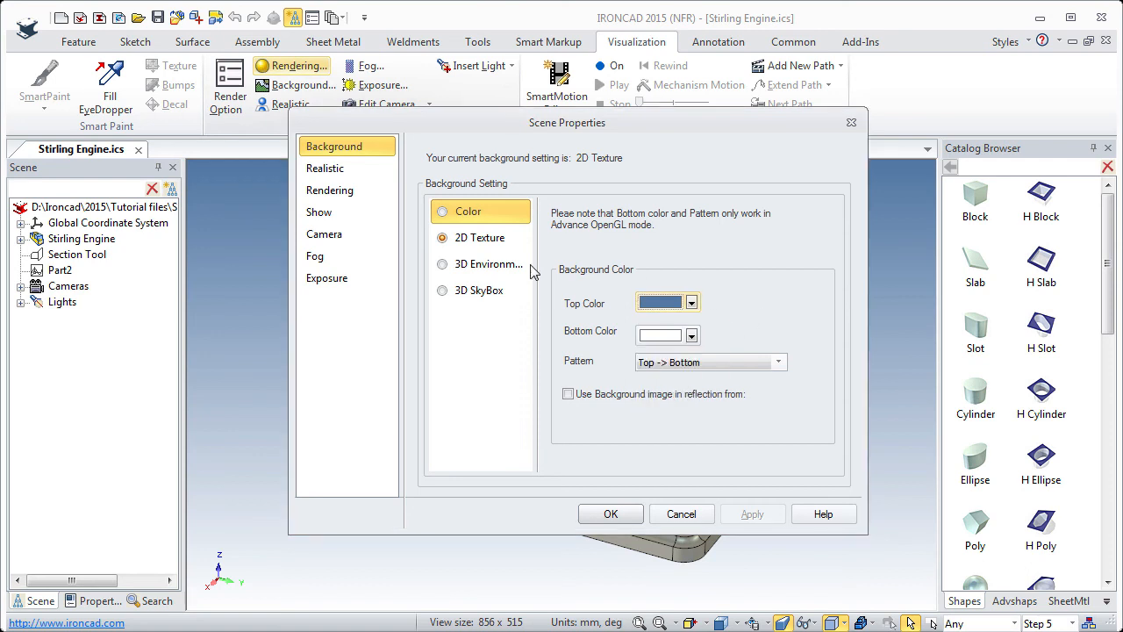
left_click(485, 267)
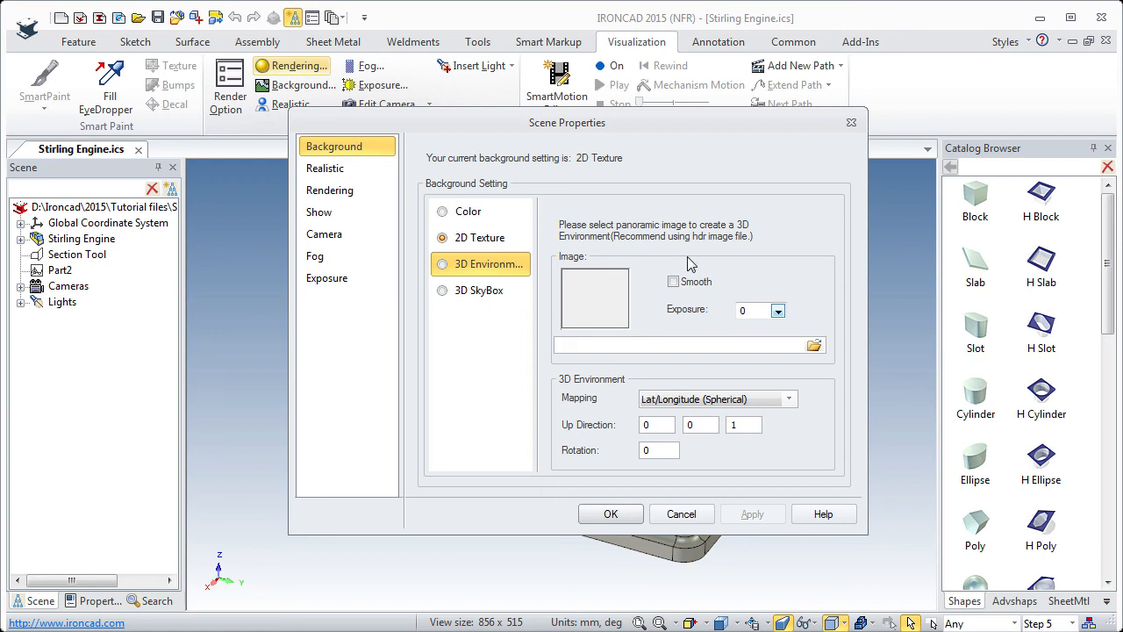
Try the predefined OrangePlanet skybox in the 3D SkyBox background settings, then return to the 2D Texture background
left_click(489, 298)
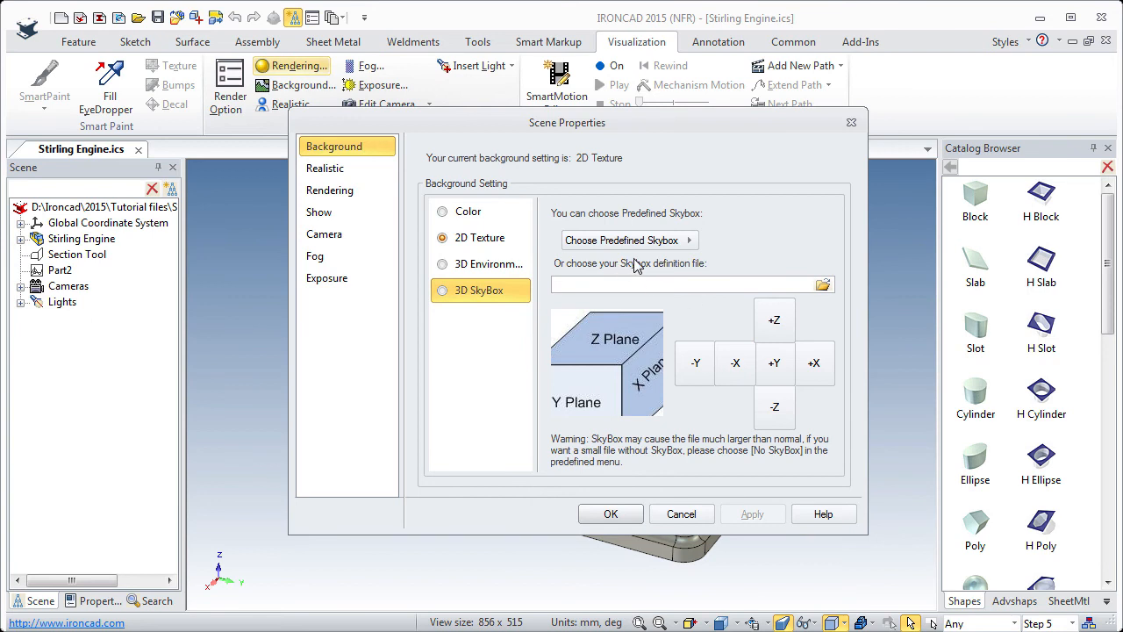
left_click(689, 249)
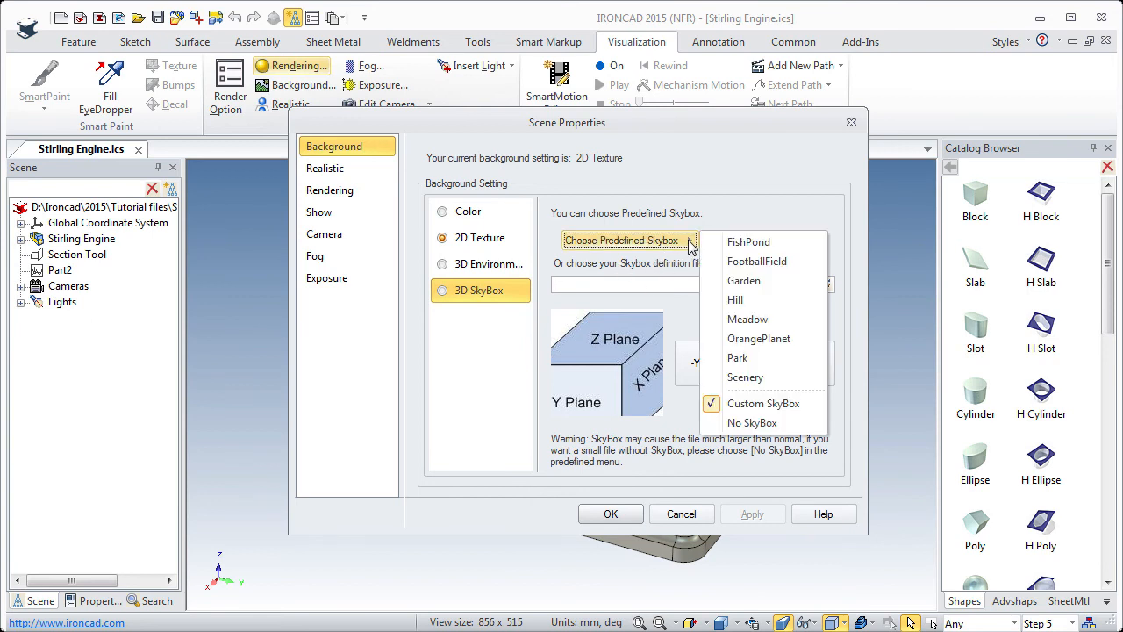
left_click(746, 340)
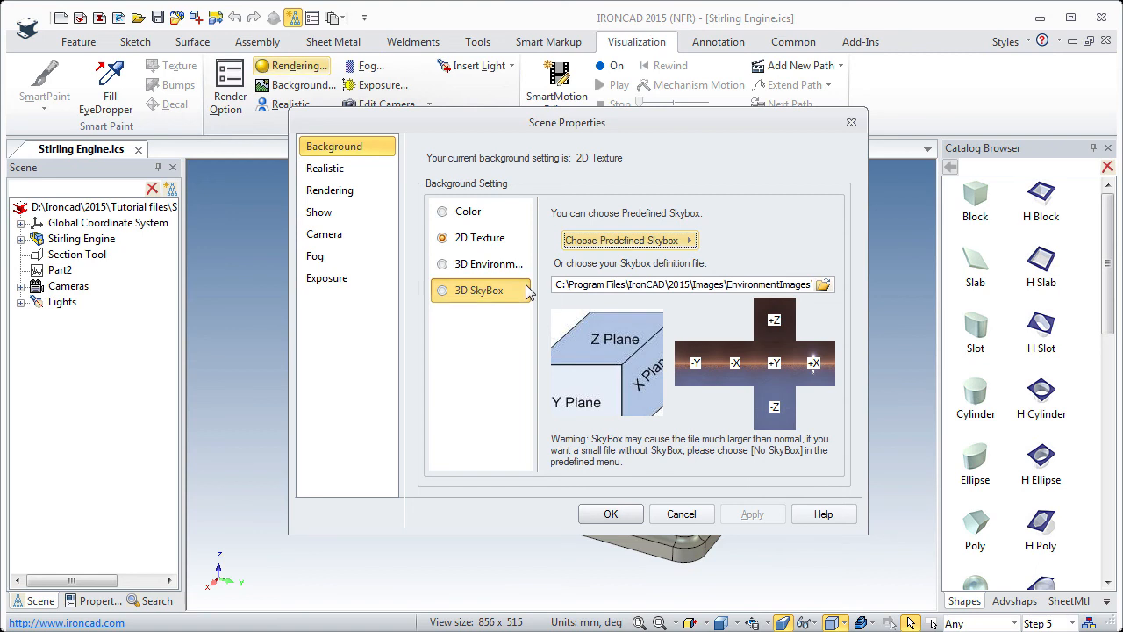
left_click(497, 247)
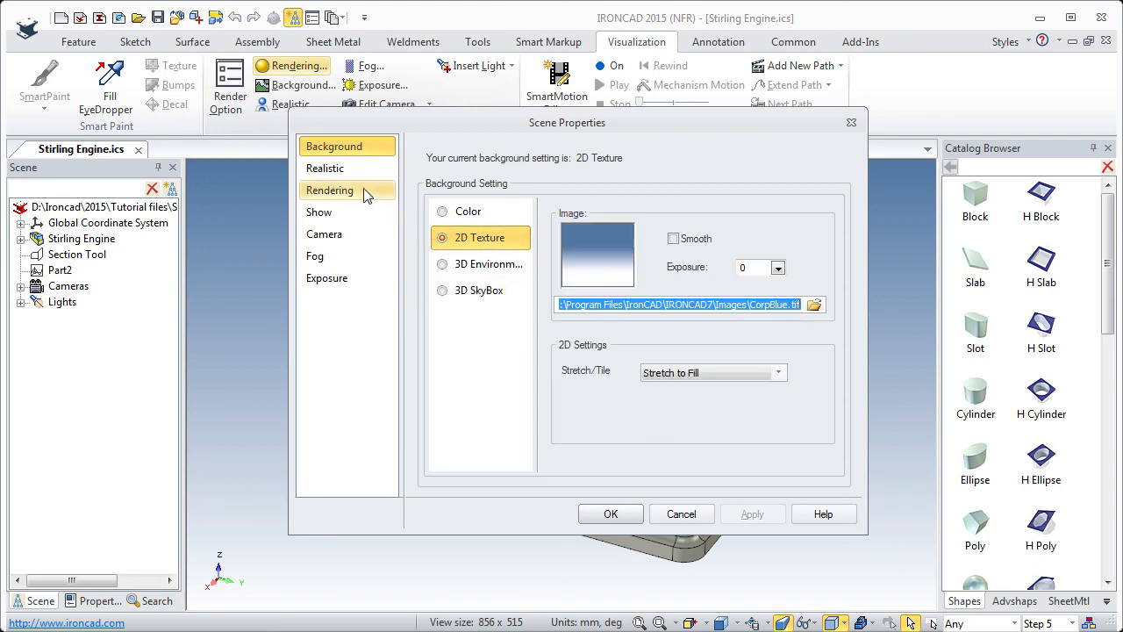
Enable the Simple Shadow and Reflect realistic effects and apply them to the scene
left_click(333, 175)
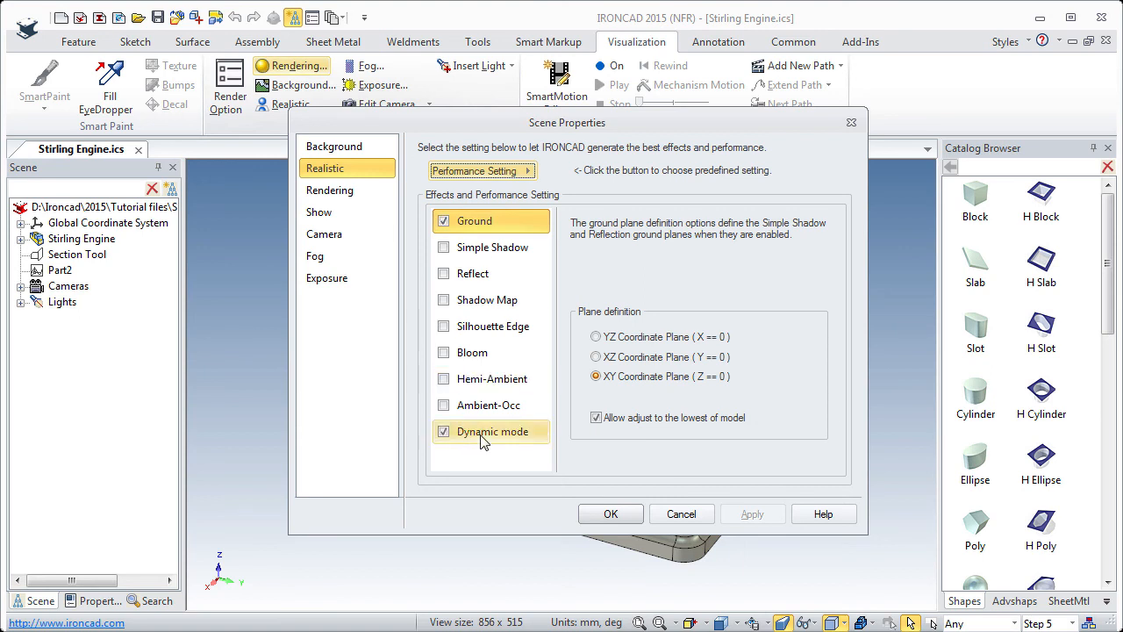
left_click(459, 253)
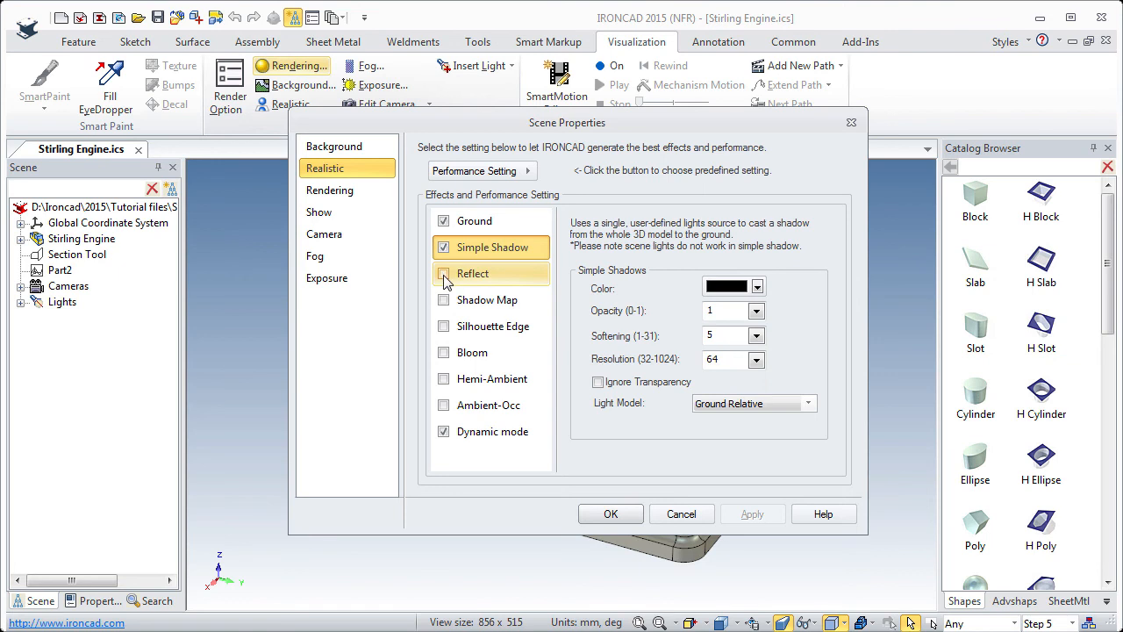
left_click(444, 275)
left_click(604, 514)
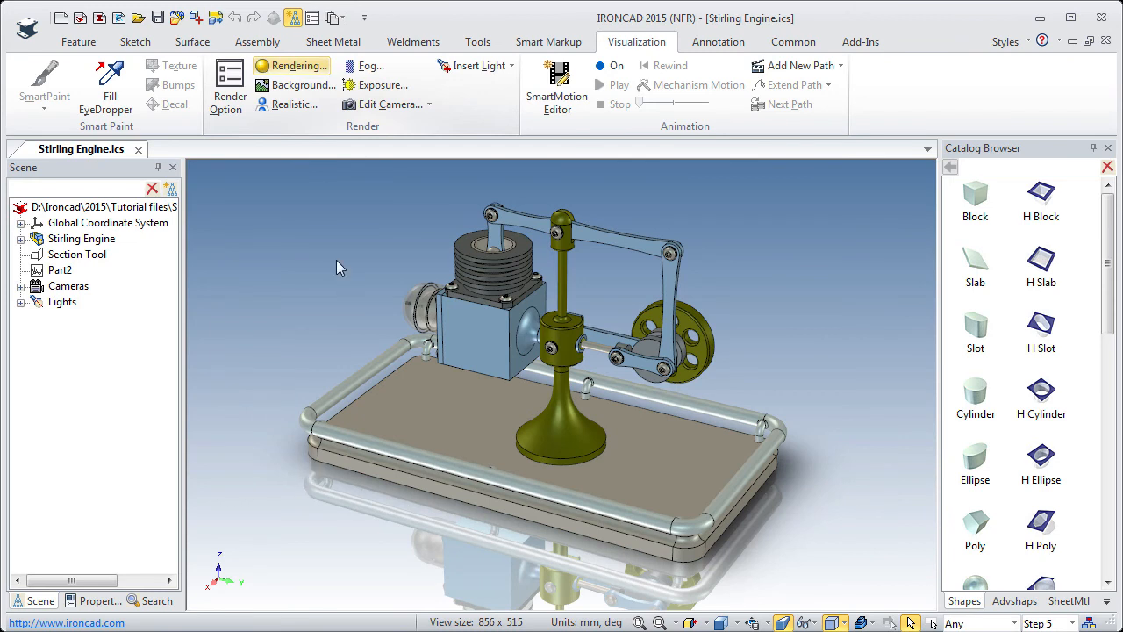
Turn off the Reflect and Simple Shadow realistic effects in the scene properties
left_click(290, 87)
left_click(351, 146)
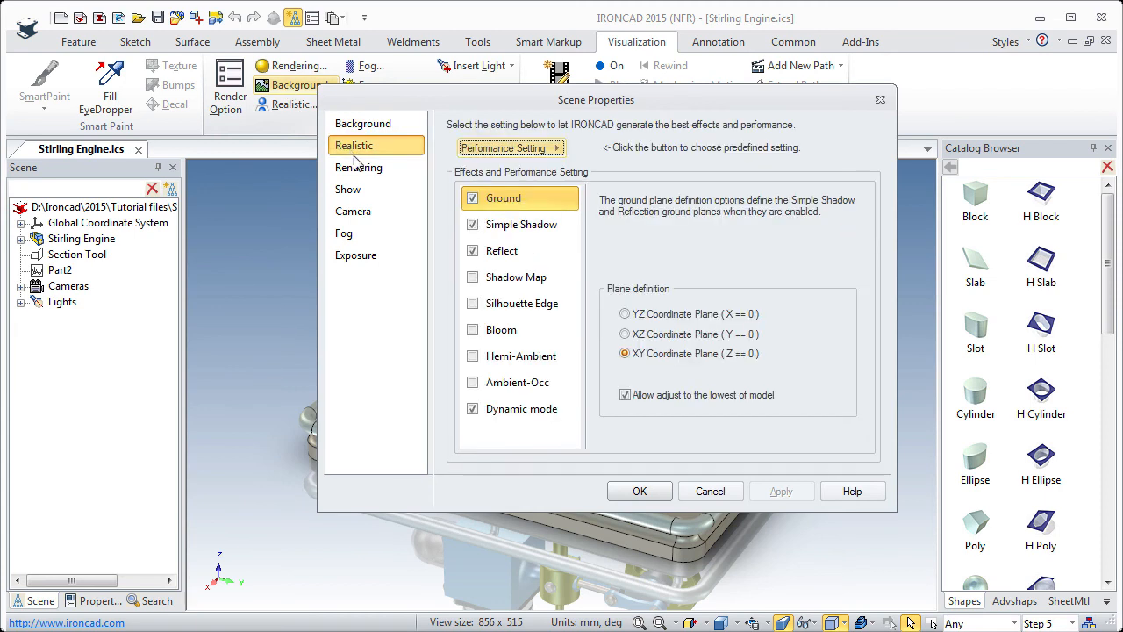
left_click(473, 251)
left_click(473, 225)
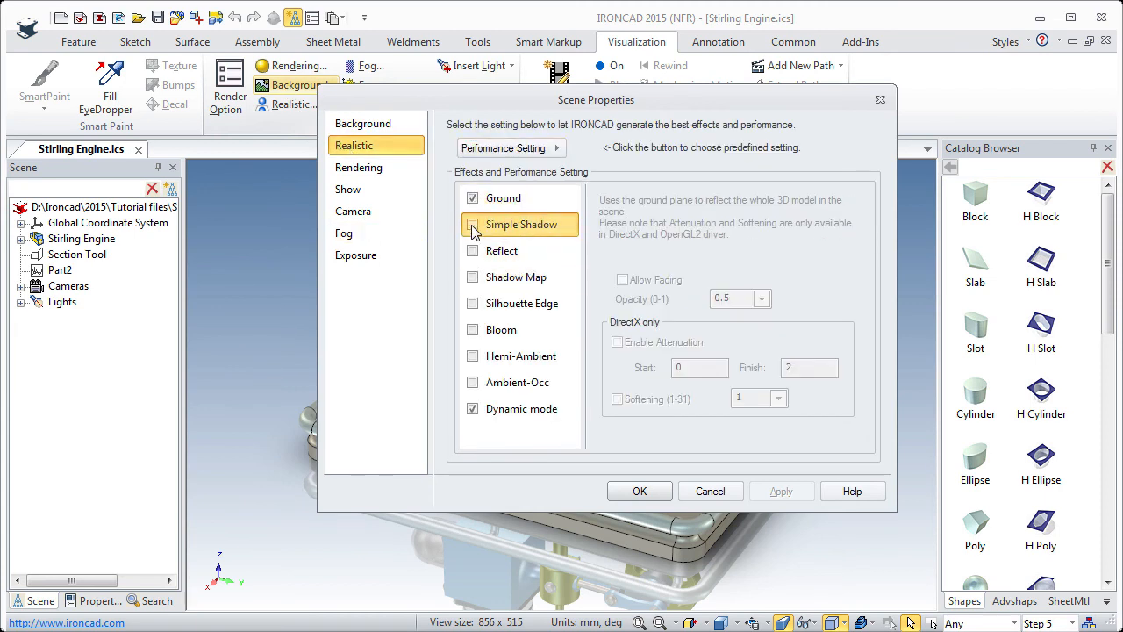
Review the Shadow Map and Bloom effects and the Show, Camera and Exposure settings, then accept the scene properties
left_click(507, 279)
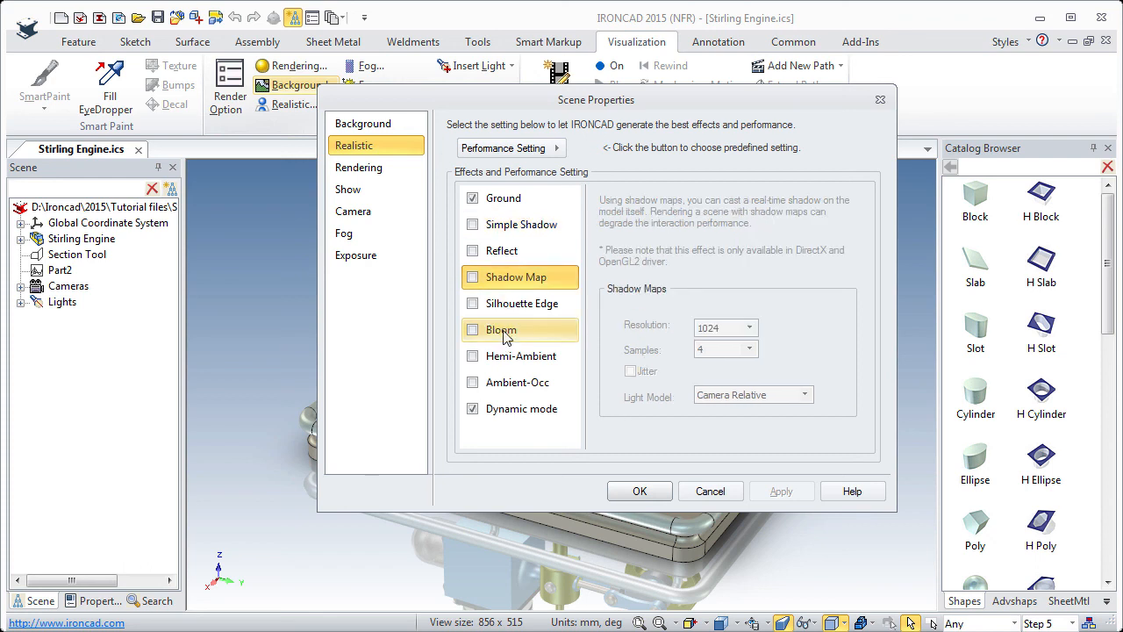
left_click(504, 332)
left_click(505, 279)
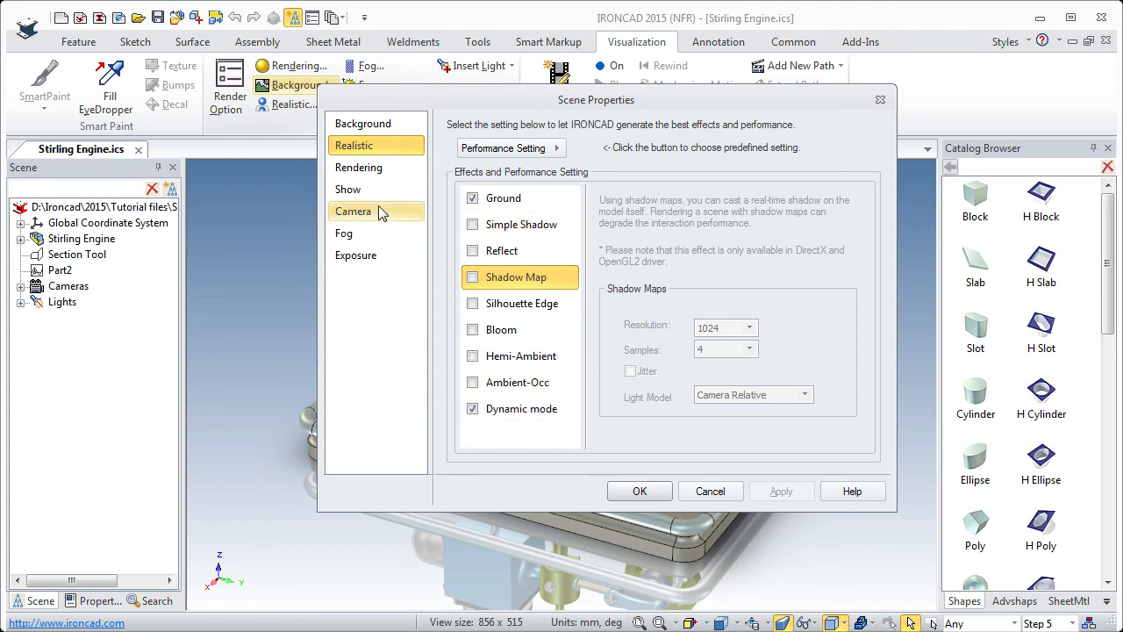
left_click(351, 190)
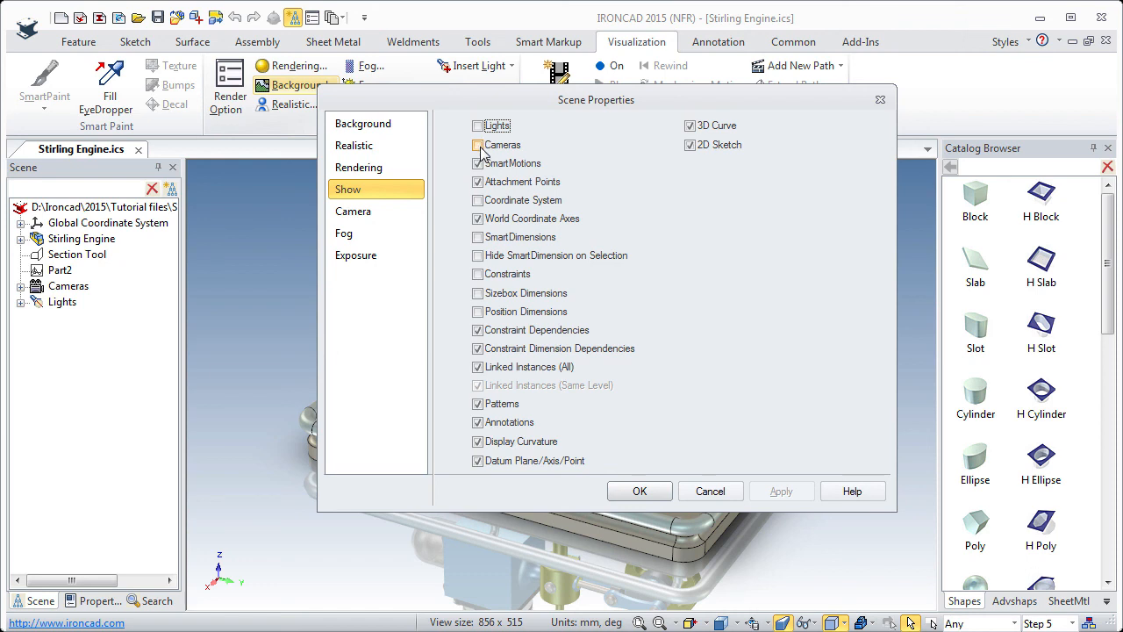
left_click(354, 215)
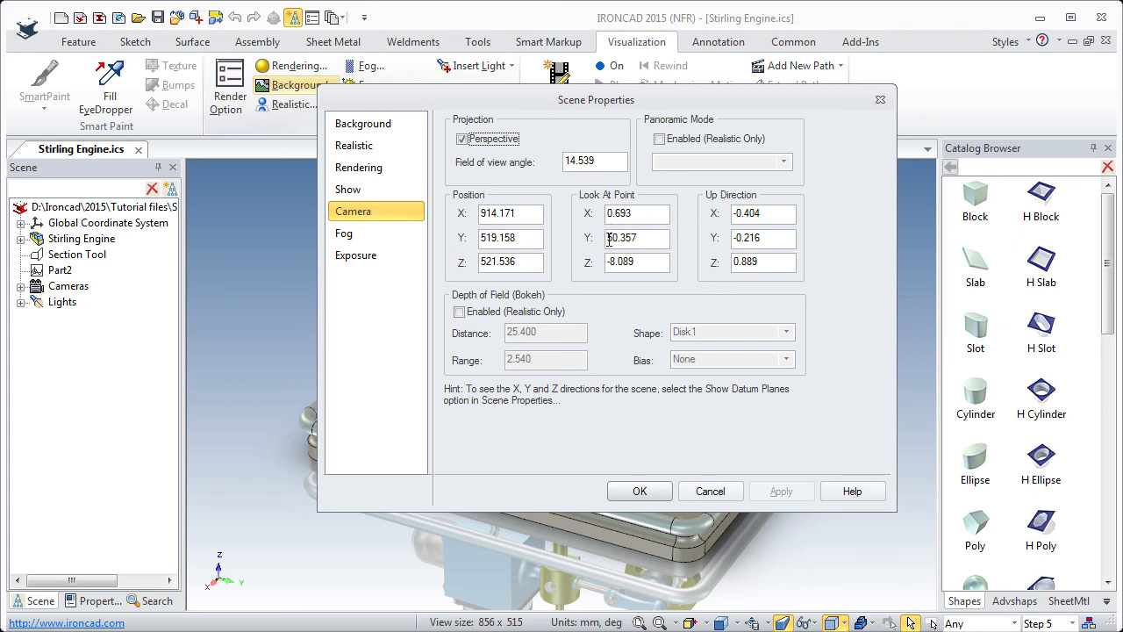
left_click(357, 256)
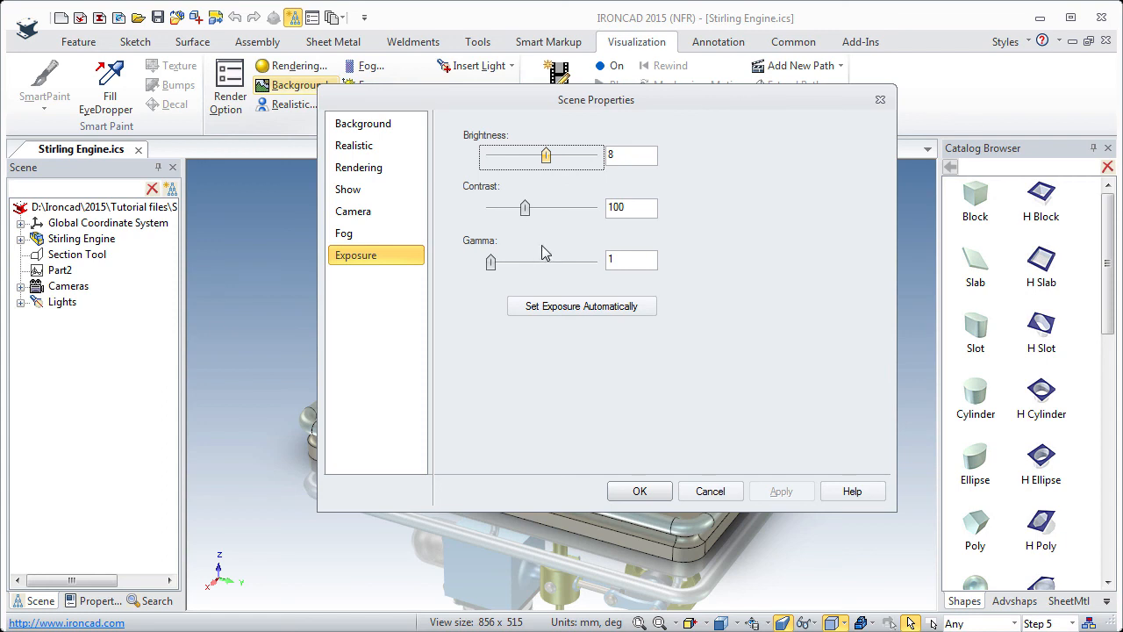
left_click(638, 492)
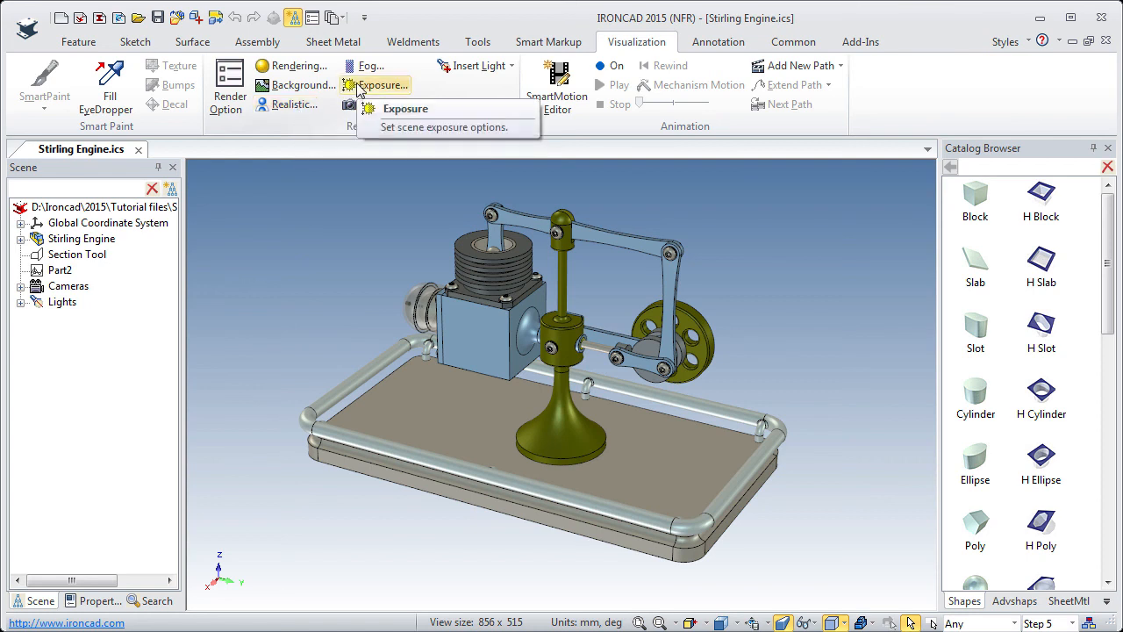
Check the scene's rendering properties once more and cancel without changes
left_click(294, 66)
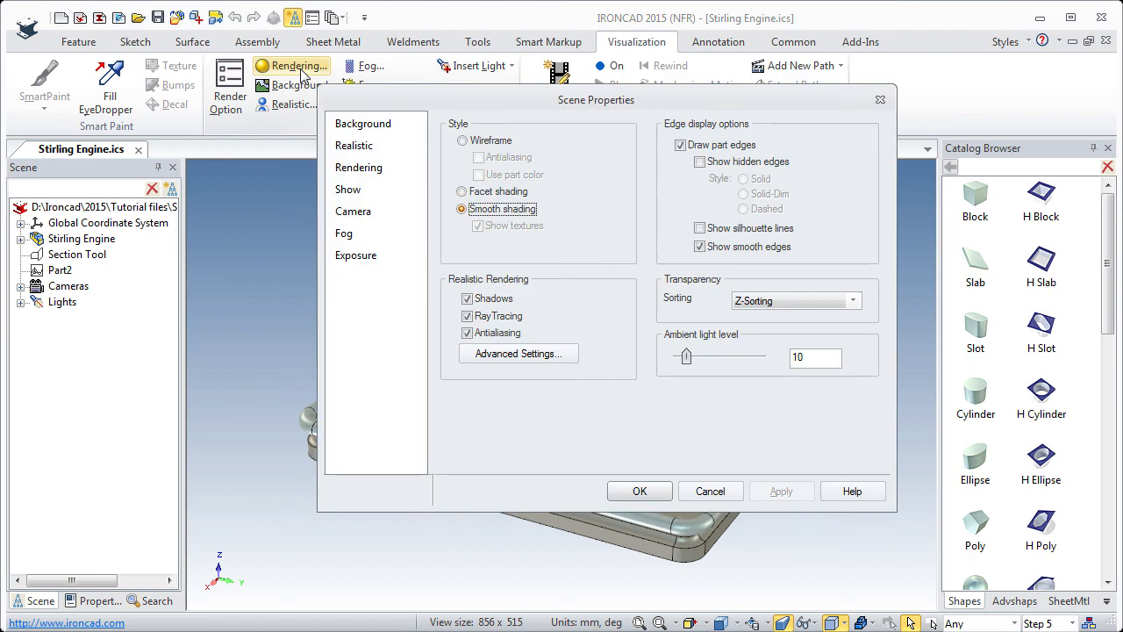
left_click(702, 491)
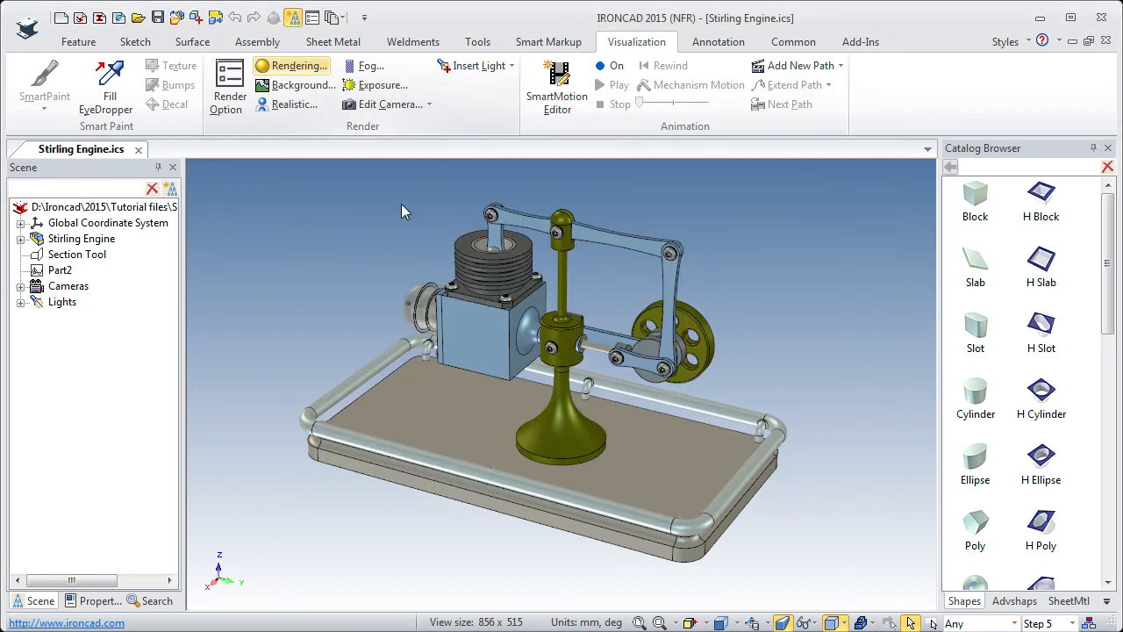
left_click(430, 104)
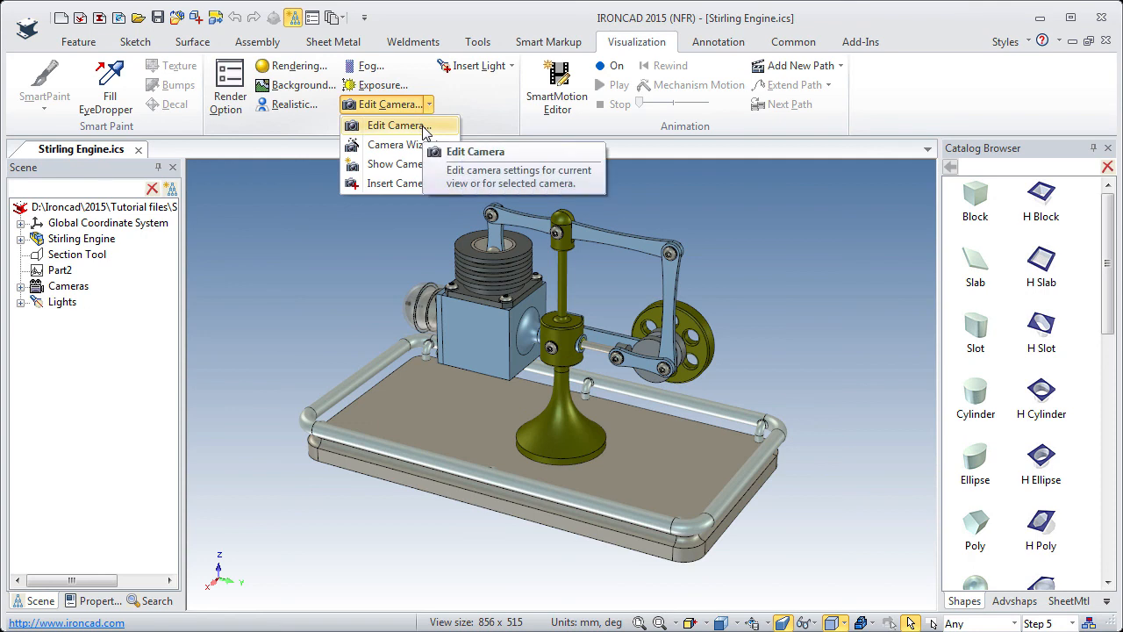
left_click(404, 186)
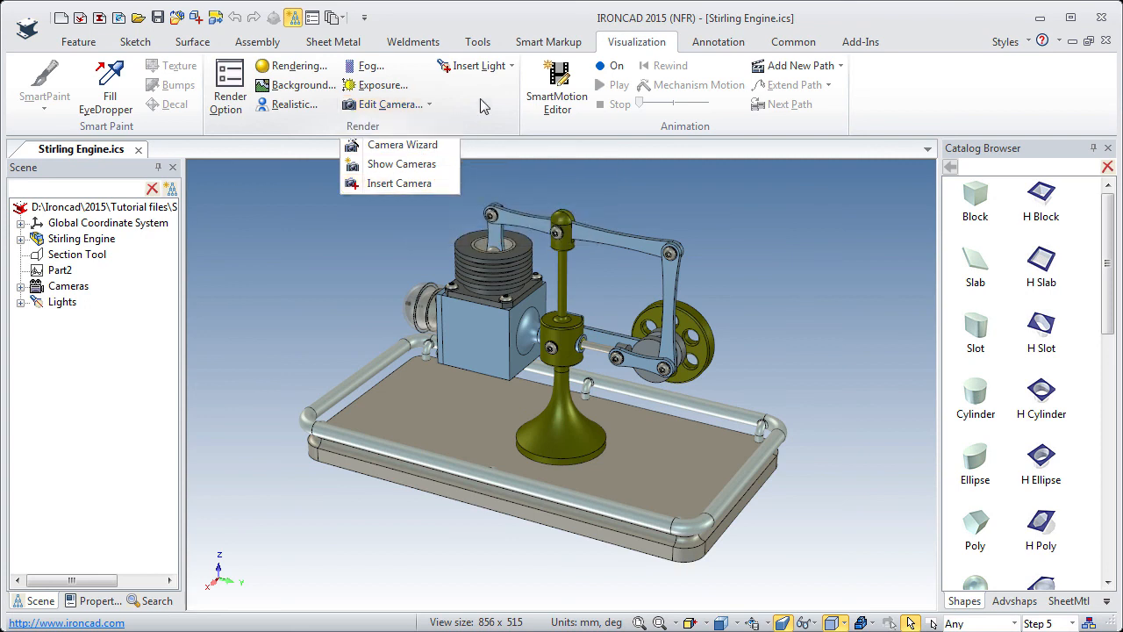
left_click(512, 67)
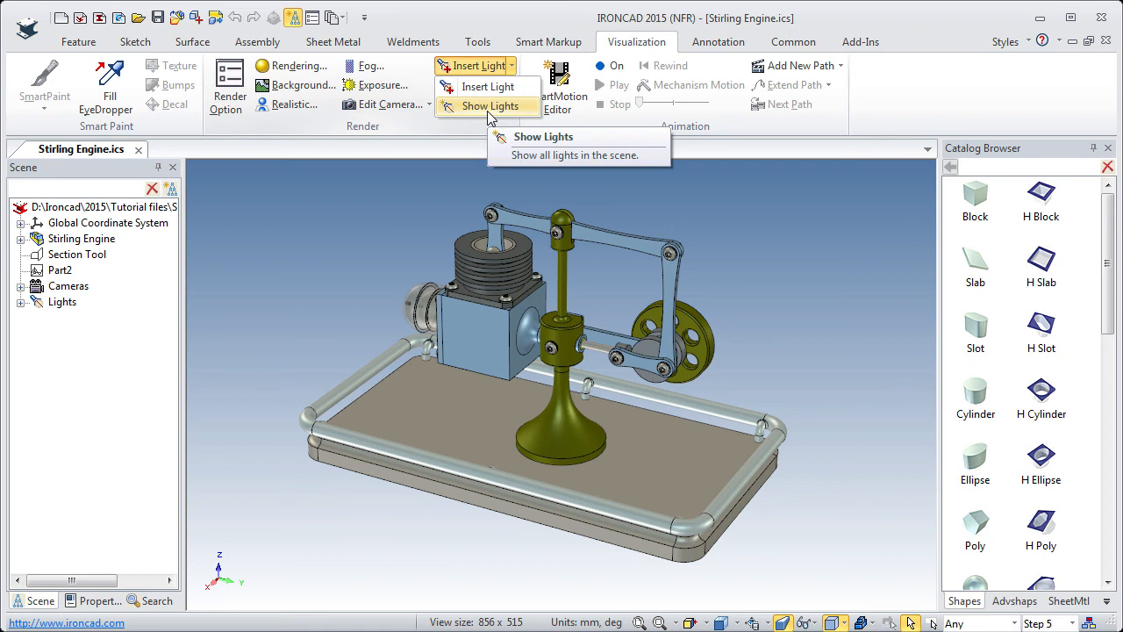
left_click(437, 130)
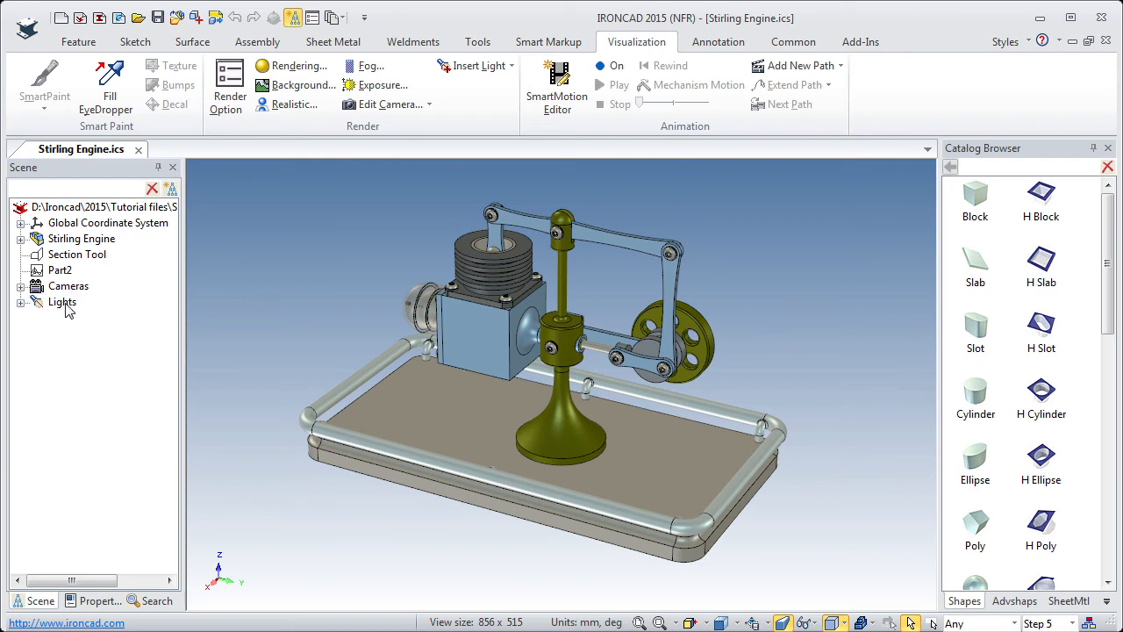
left_click(21, 239)
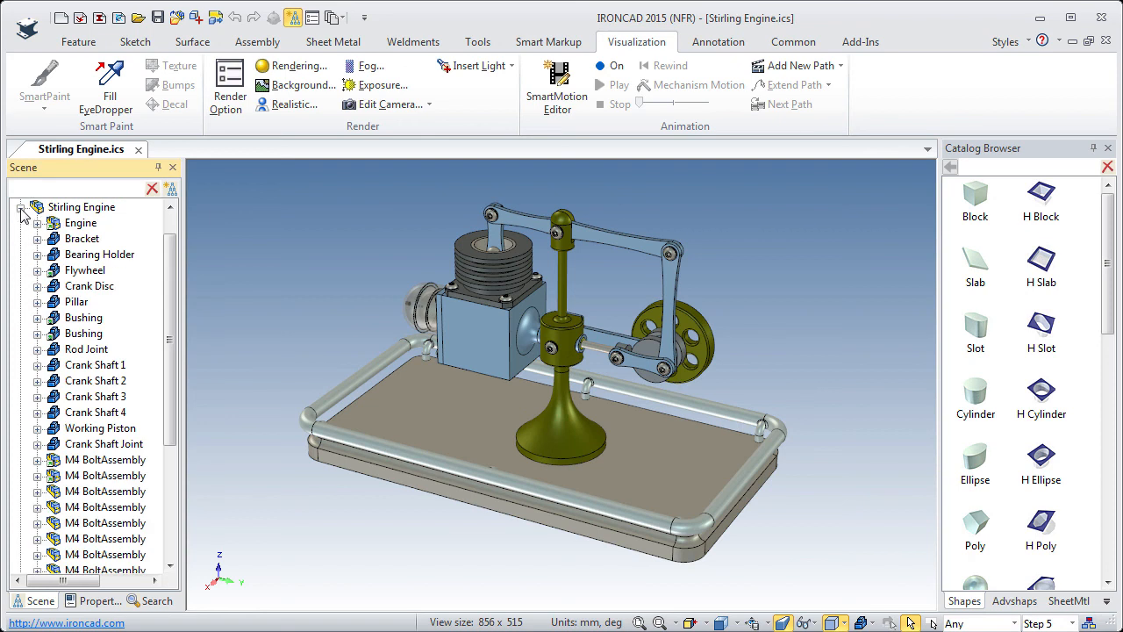
left_click(20, 208)
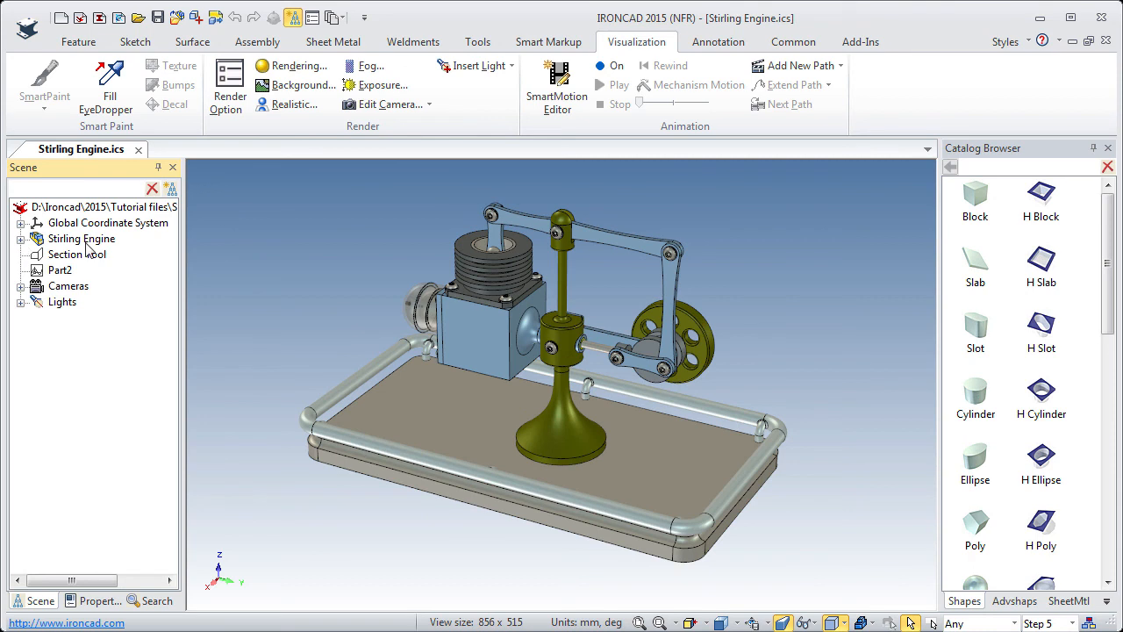
List the scene's cameras and check which commands are available for the Isometric camera
left_click(20, 287)
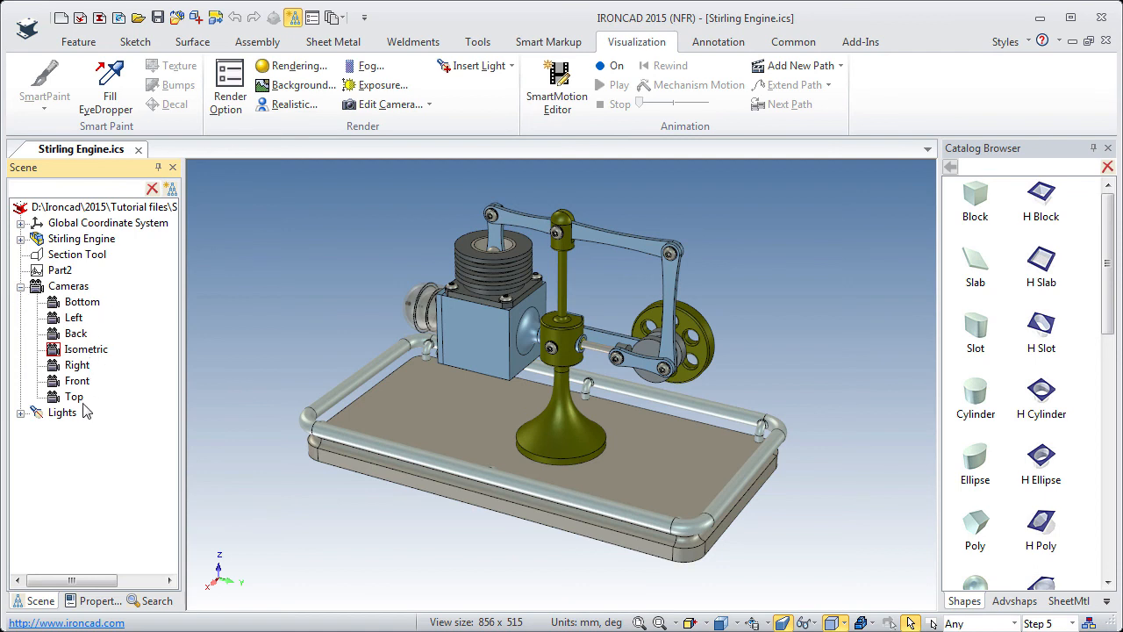
left_click(737, 623)
left_click(76, 352)
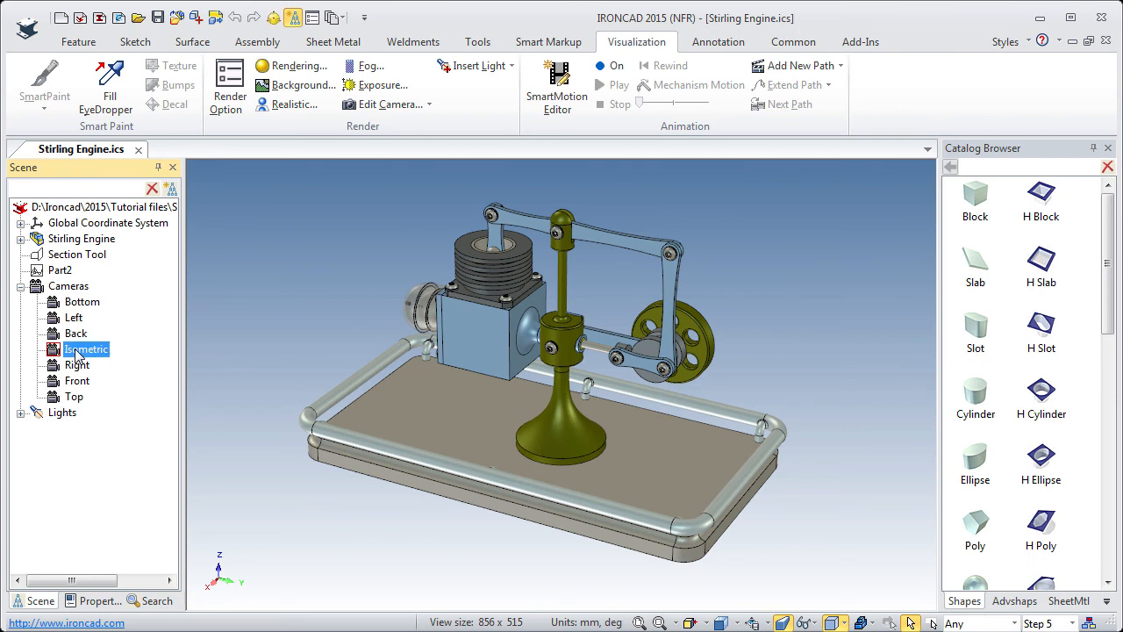
right_click(77, 351)
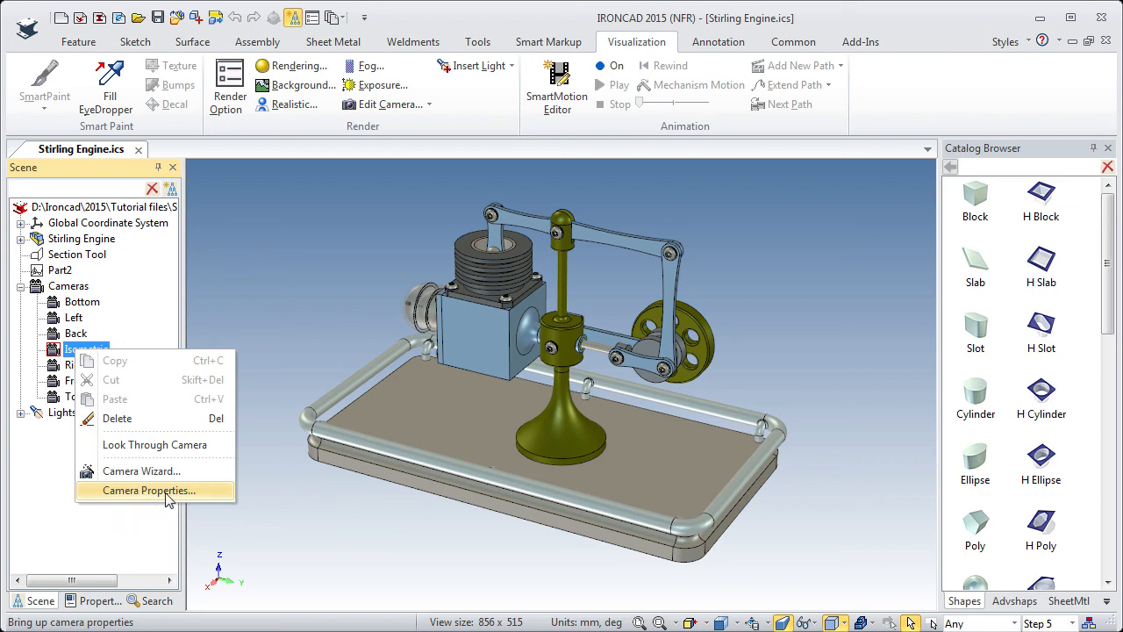
left_click(71, 484)
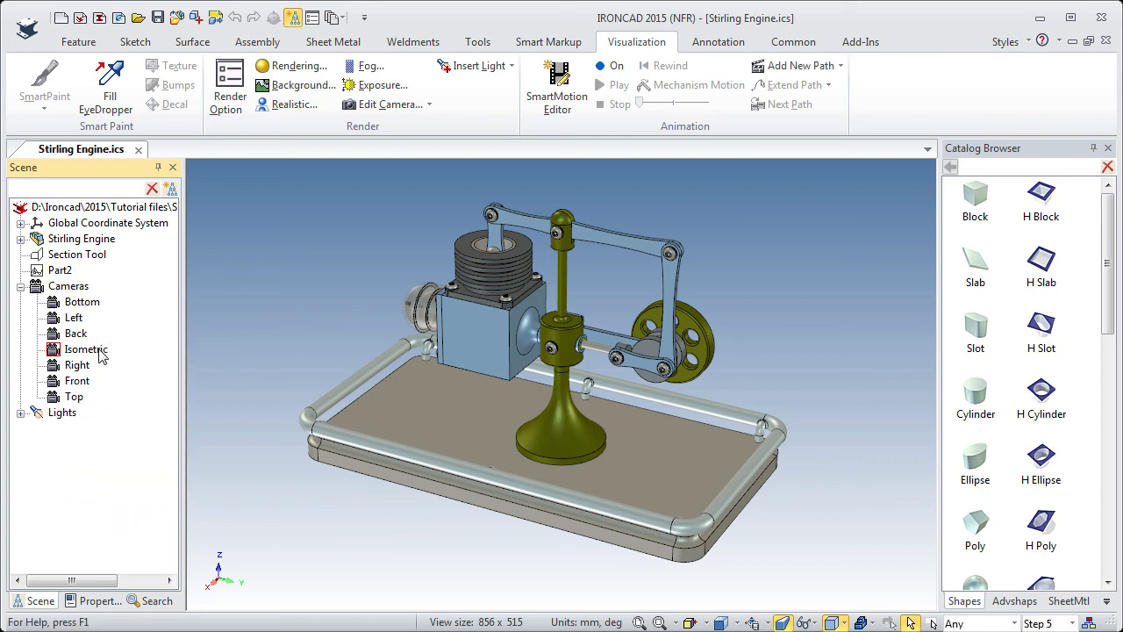
Look through the Right camera and the Front camera to view the engine from each side
left_click(75, 367)
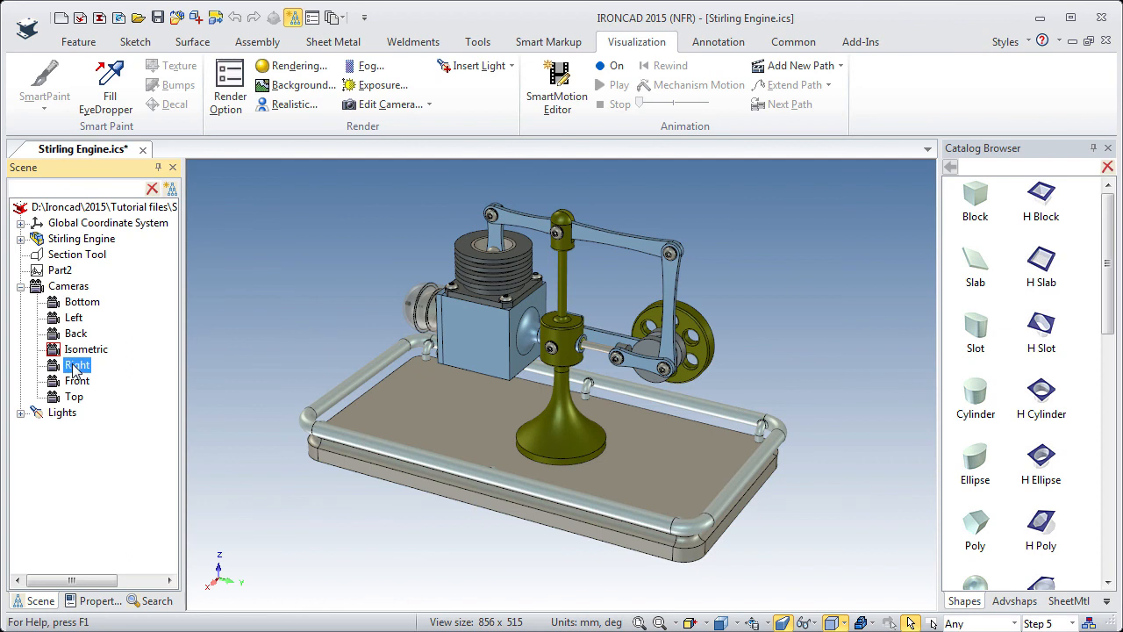
right_click(77, 372)
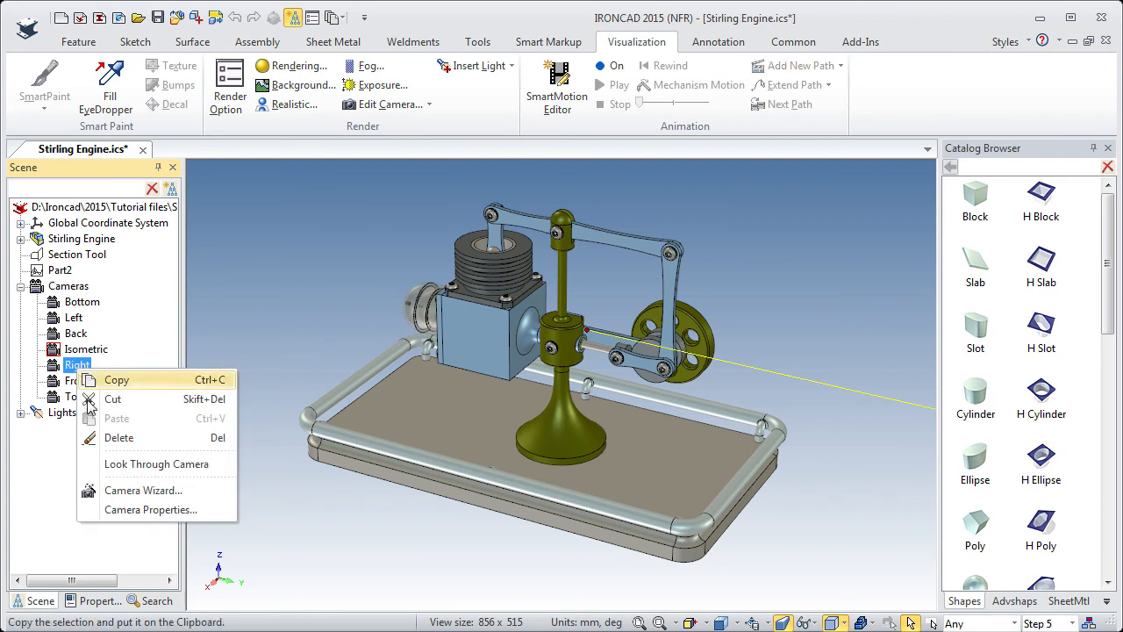
left_click(123, 465)
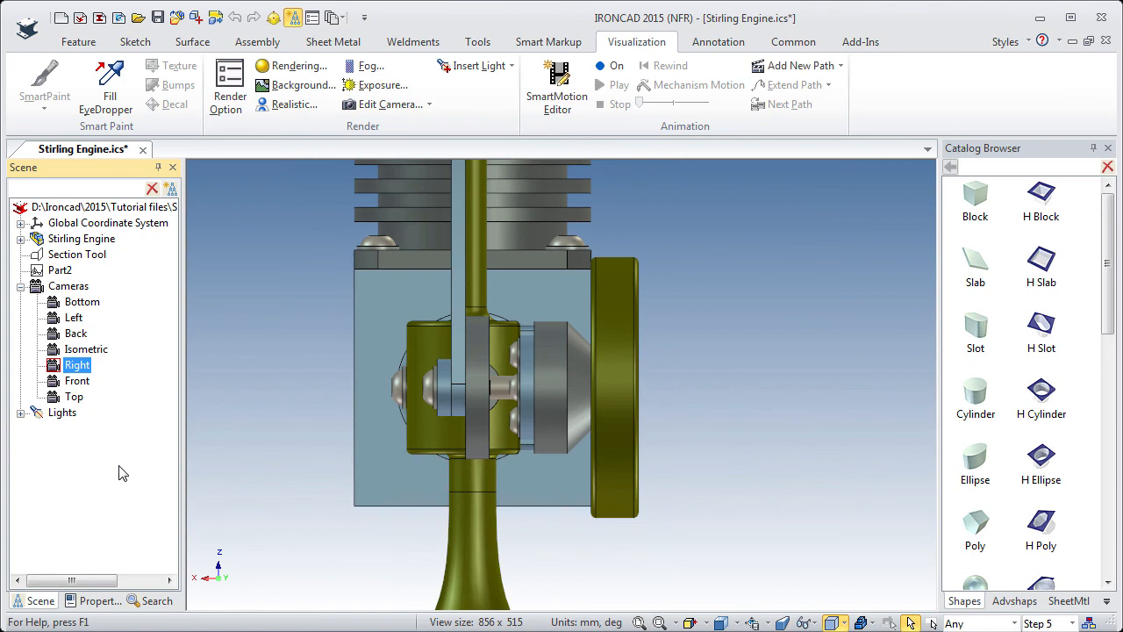
left_click(77, 382)
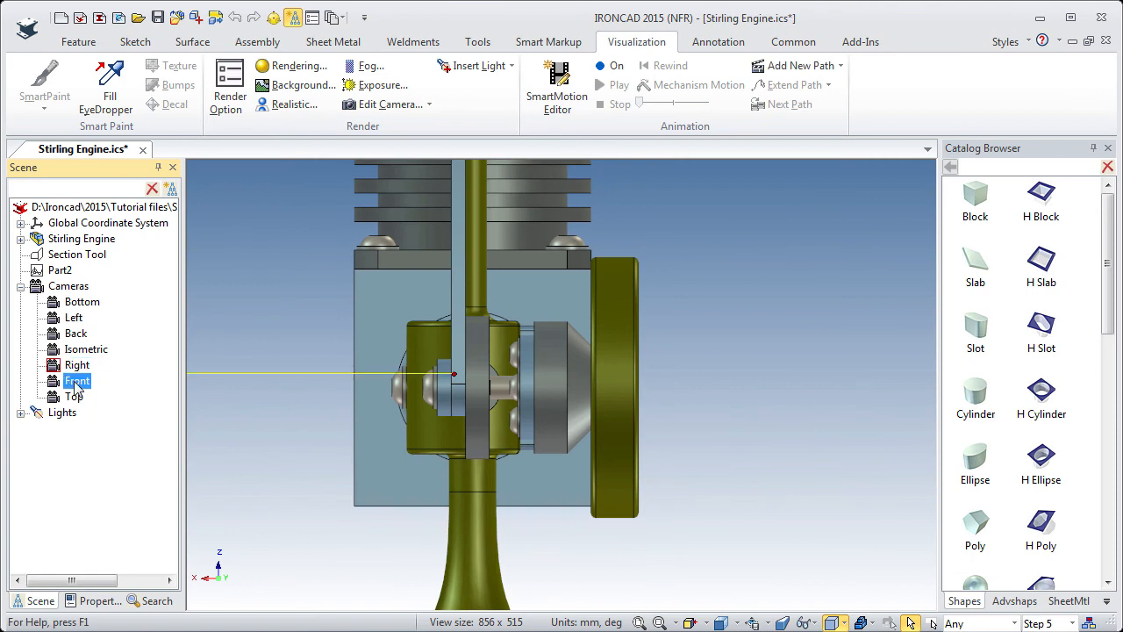
right_click(77, 386)
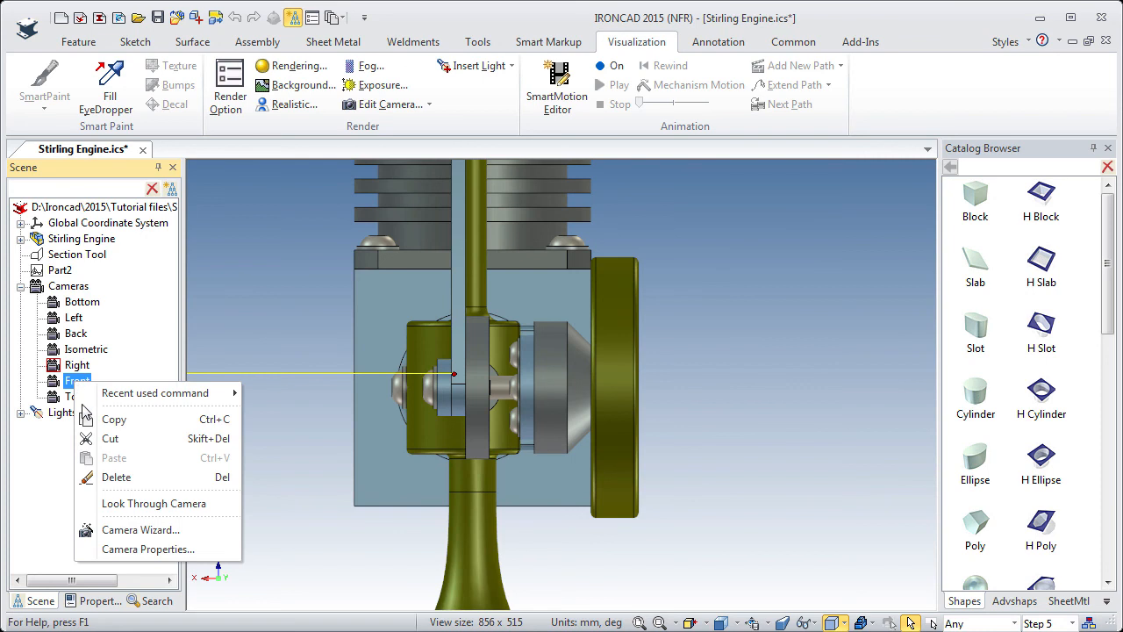
left_click(119, 507)
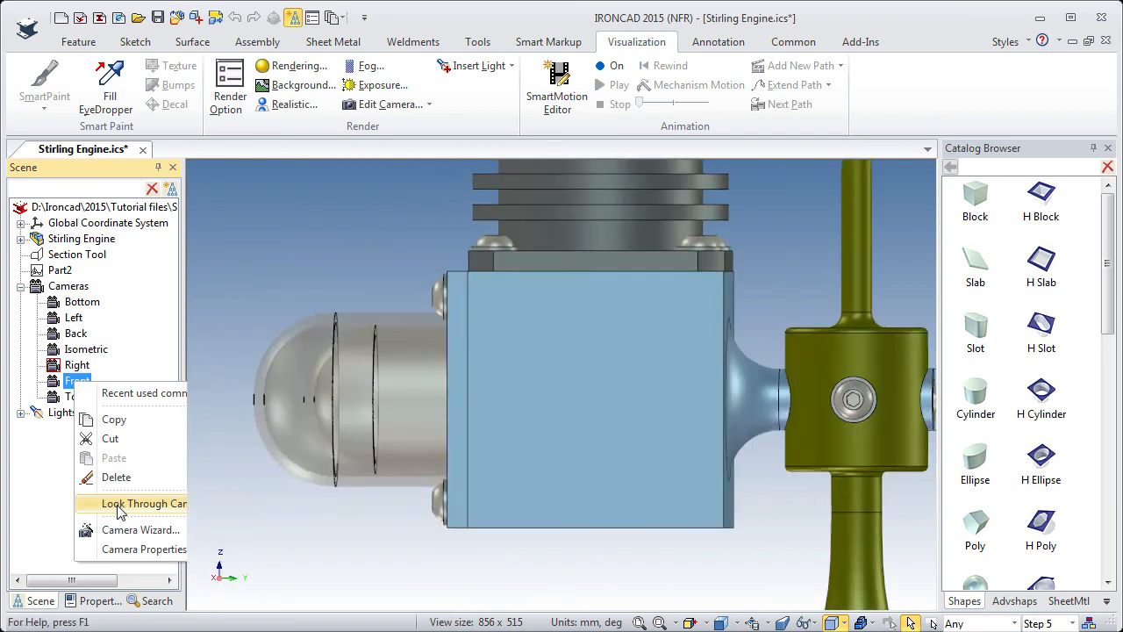
Return the scene view to the Isometric camera by looking through it
right_click(77, 352)
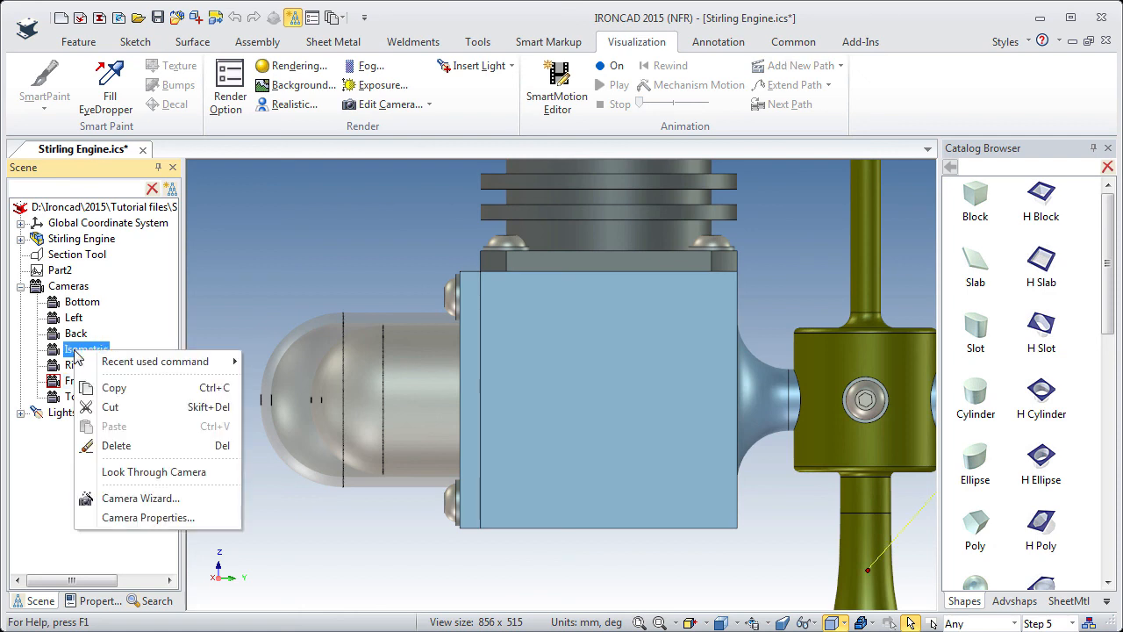
left_click(114, 473)
left_click(114, 474)
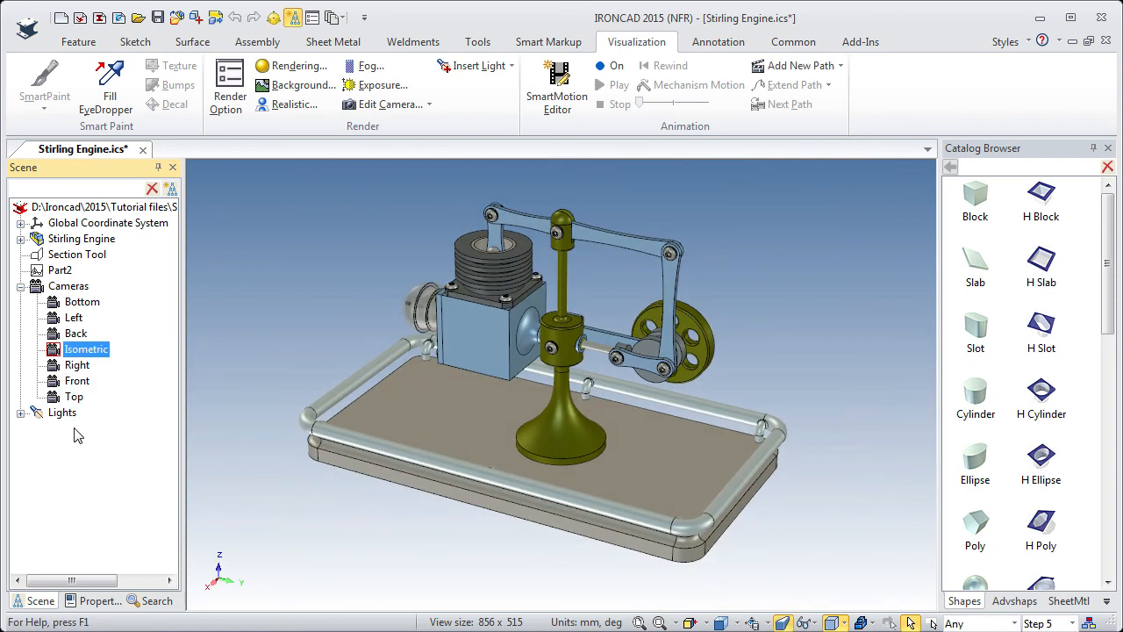
Review the Isometric camera's projection, position and depth of field properties and cancel without changes
right_click(78, 354)
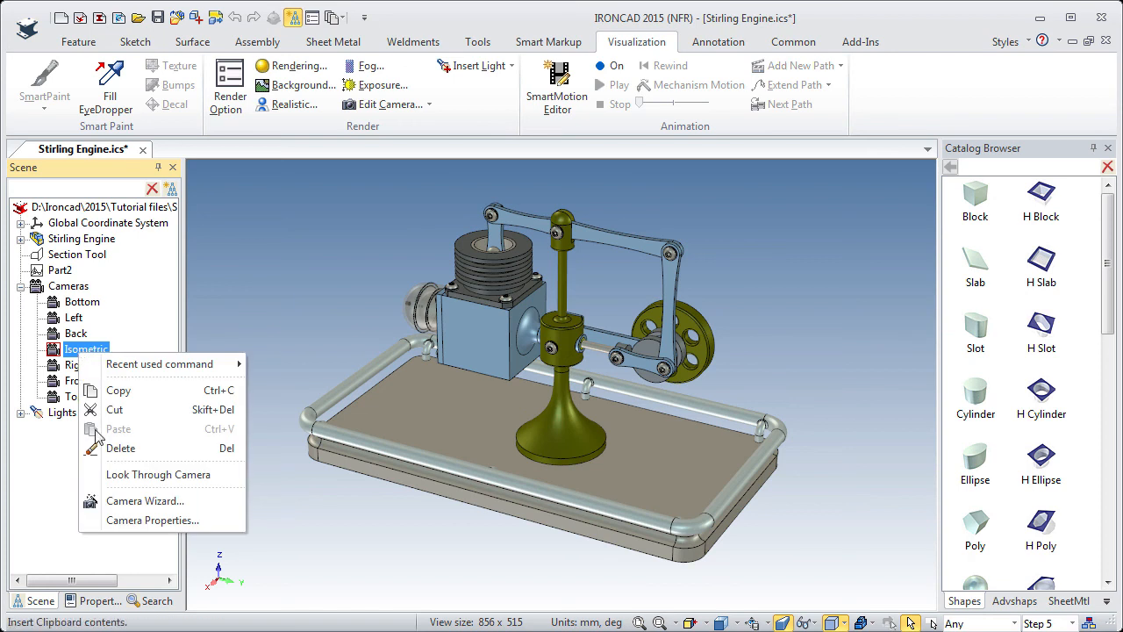
left_click(140, 520)
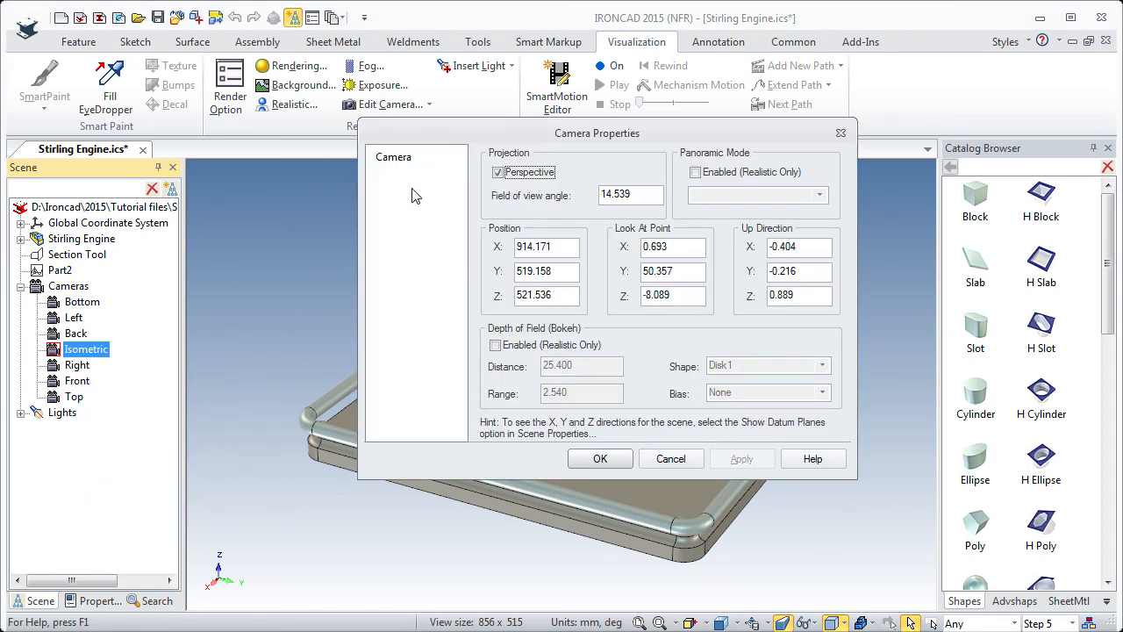
left_click(681, 460)
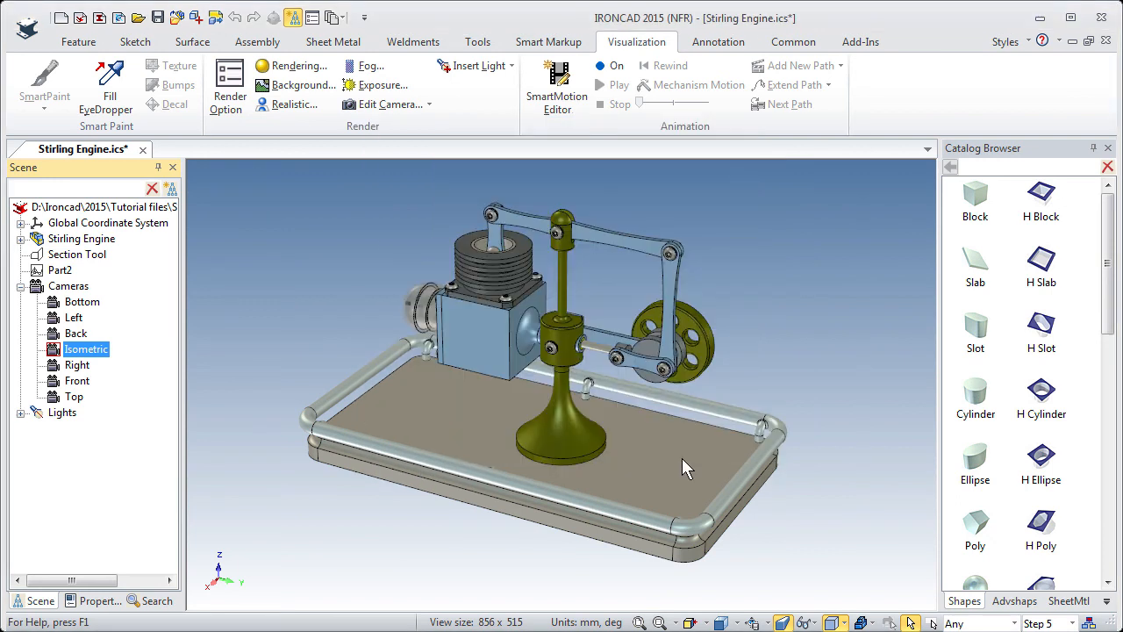
List the scene's lights in place of the cameras and select each directional light in turn to examine its position and direction
left_click(21, 413)
left_click(20, 286)
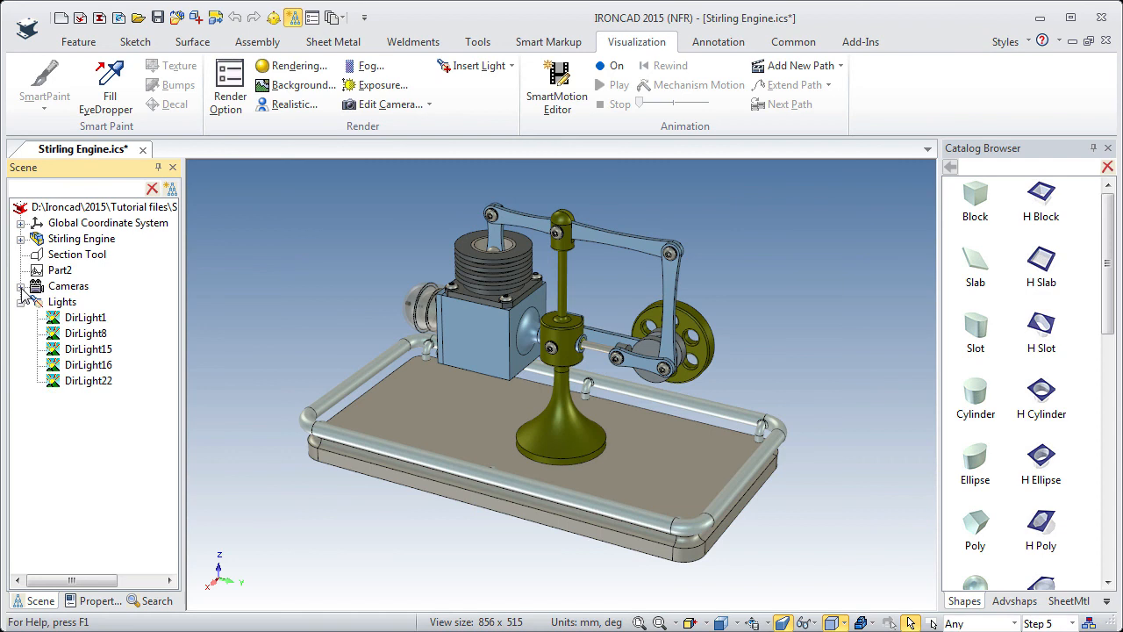
left_click(72, 319)
left_click(75, 334)
left_click(78, 351)
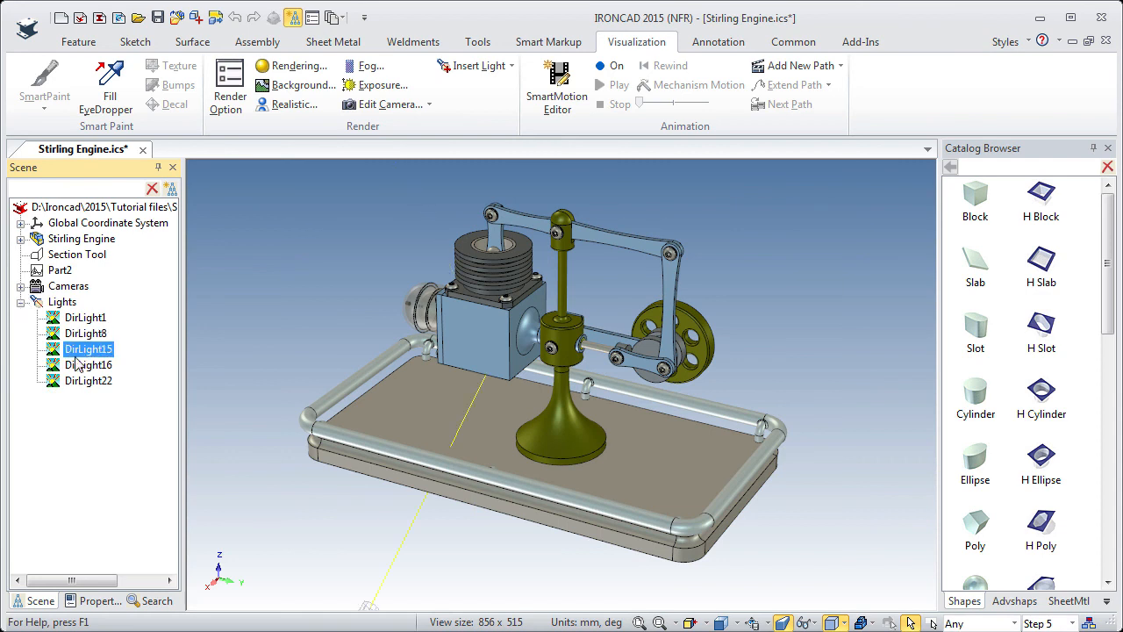
left_click(77, 365)
left_click(79, 382)
left_click(81, 317)
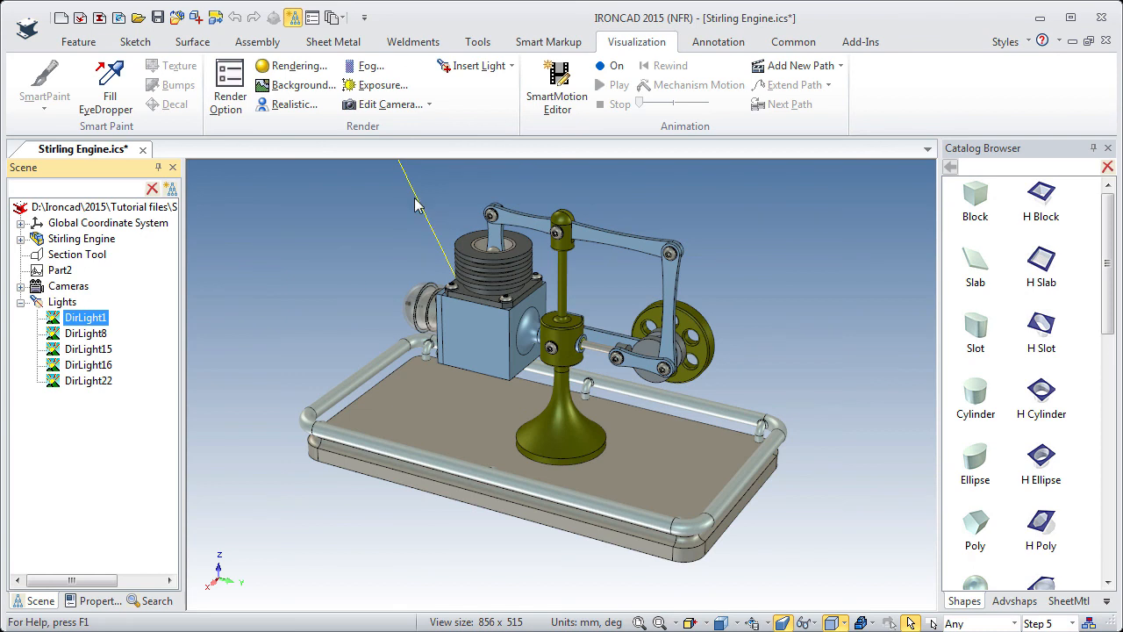
left_click(91, 334)
left_click(87, 349)
left_click(81, 365)
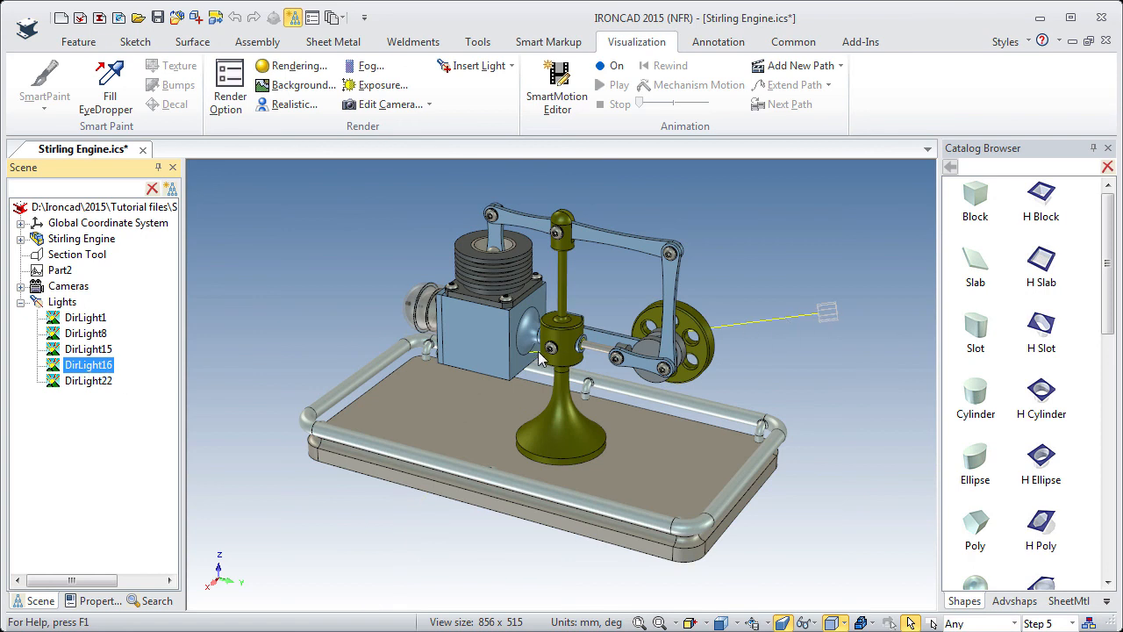
Select the Back camera to examine its direction in the scene, then collapse the camera list
left_click(20, 286)
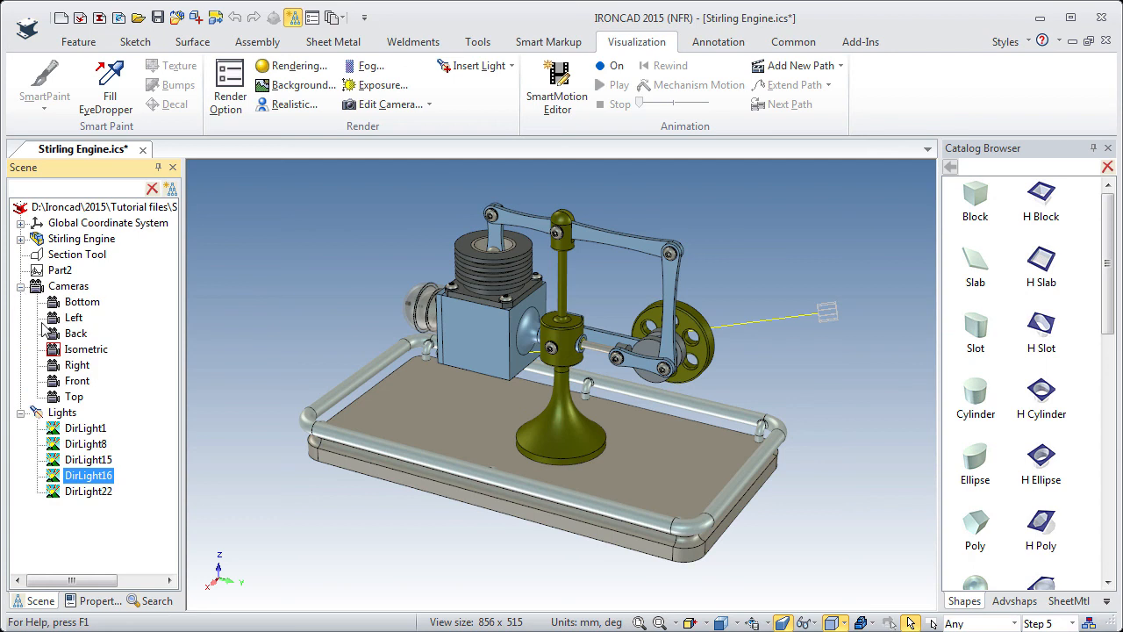
left_click(72, 334)
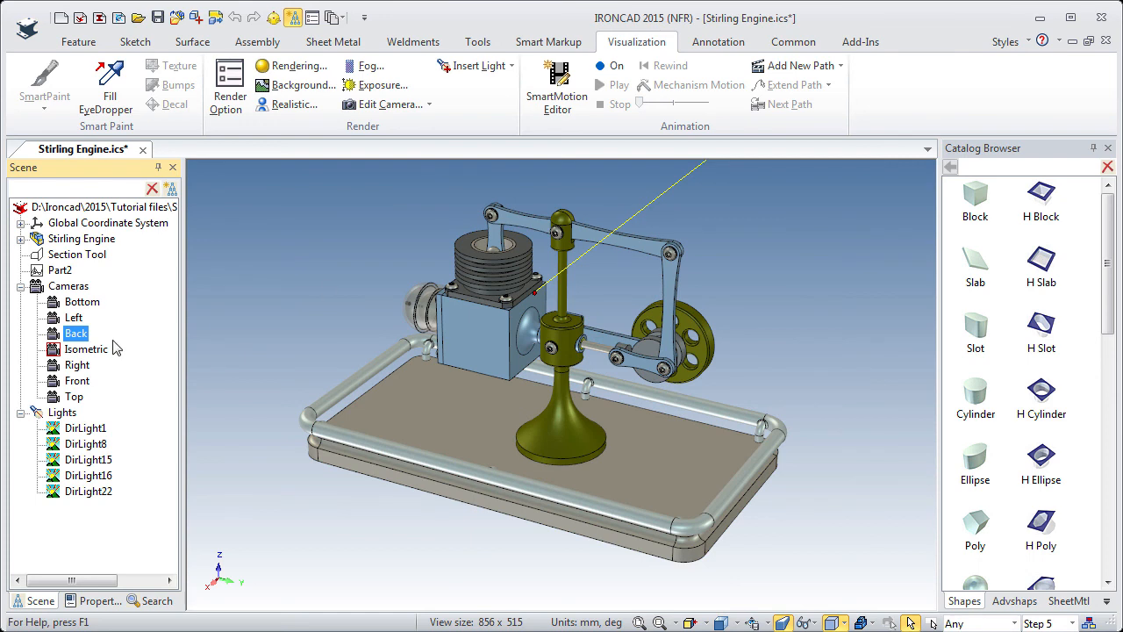
left_click(20, 286)
Review the light properties and advanced shadow settings of DirLight1, cancel both without changes, and collapse the light list
left_click(83, 319)
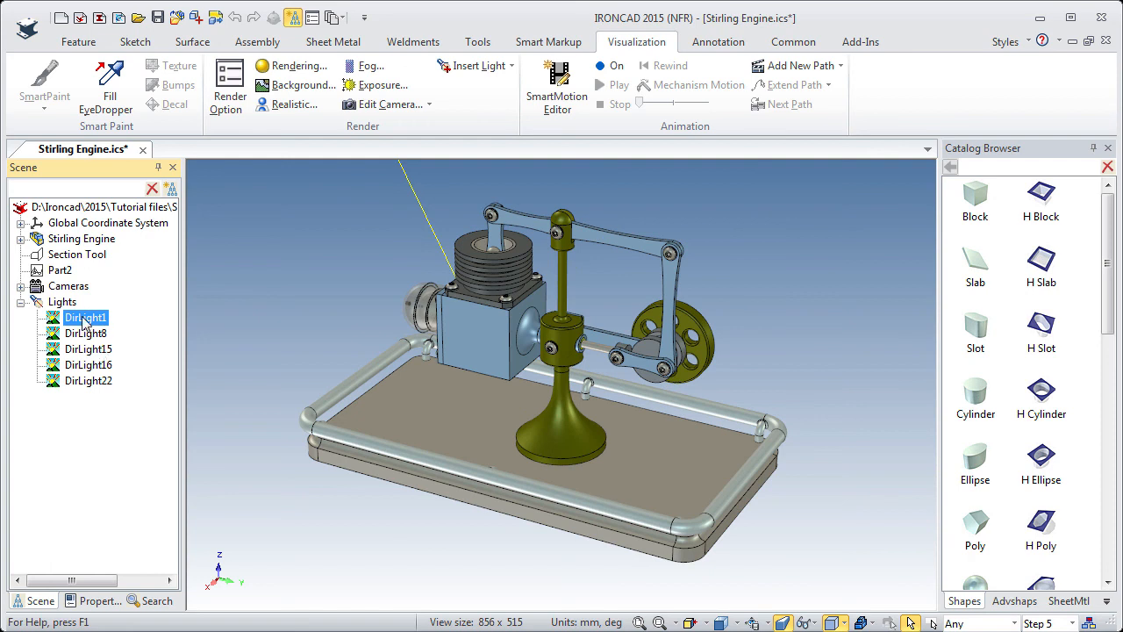
right_click(84, 319)
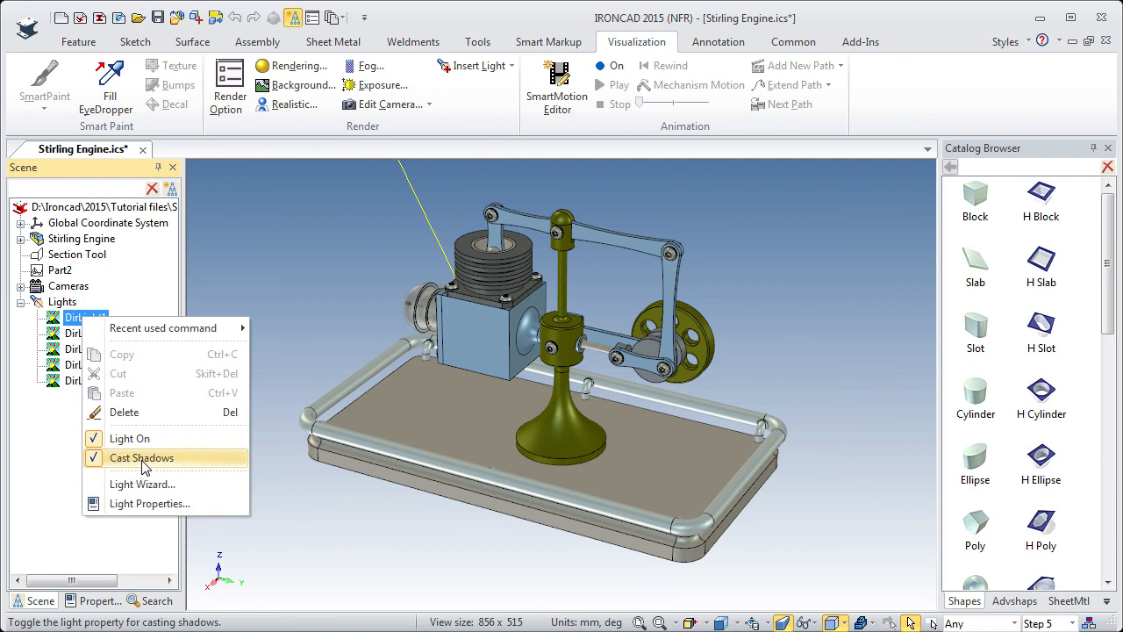
left_click(122, 503)
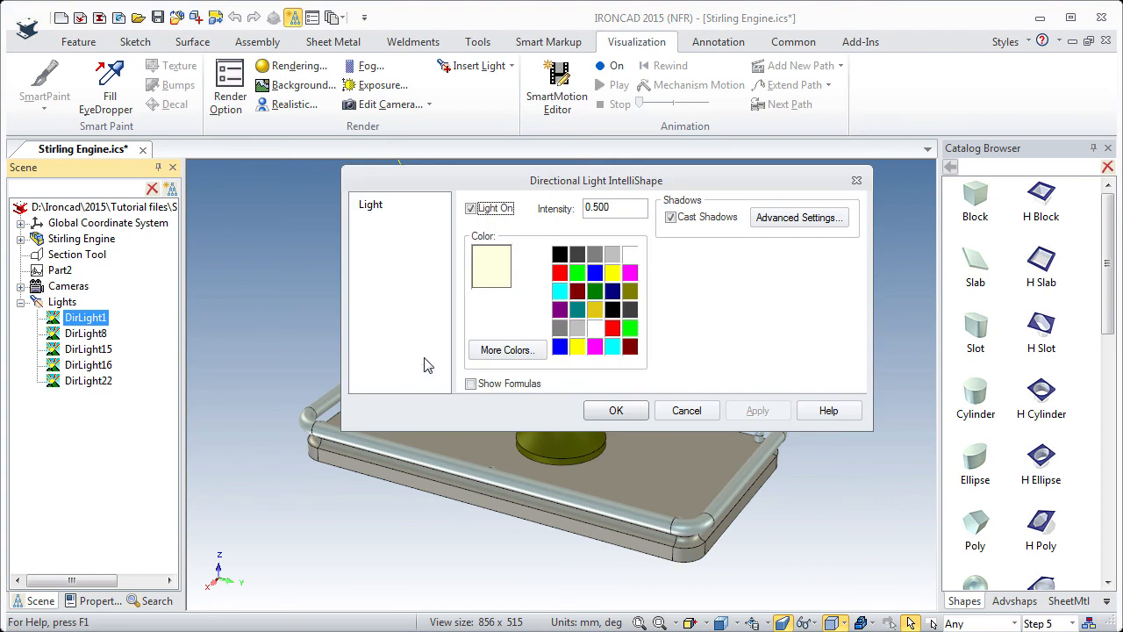
left_click_drag(504, 181, 413, 239)
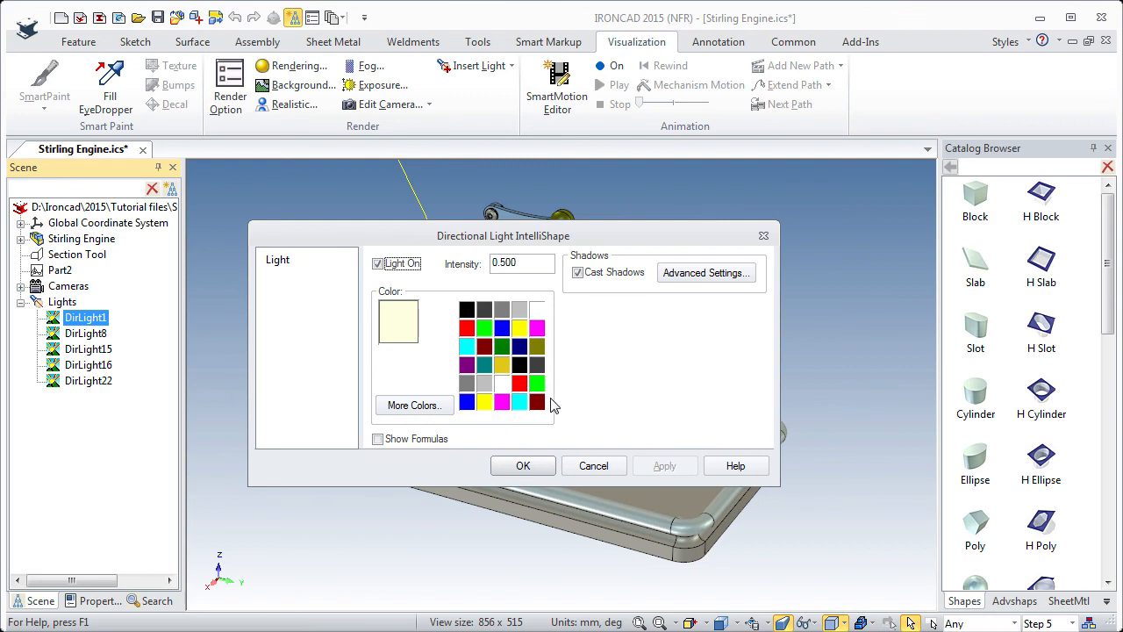
left_click(684, 278)
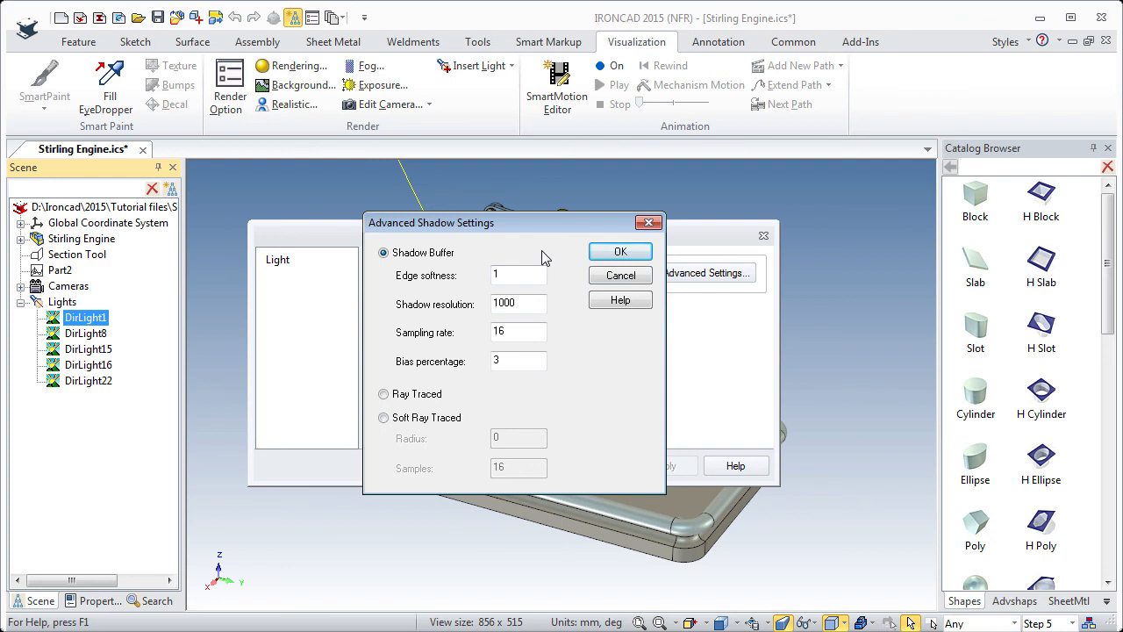
left_click(611, 277)
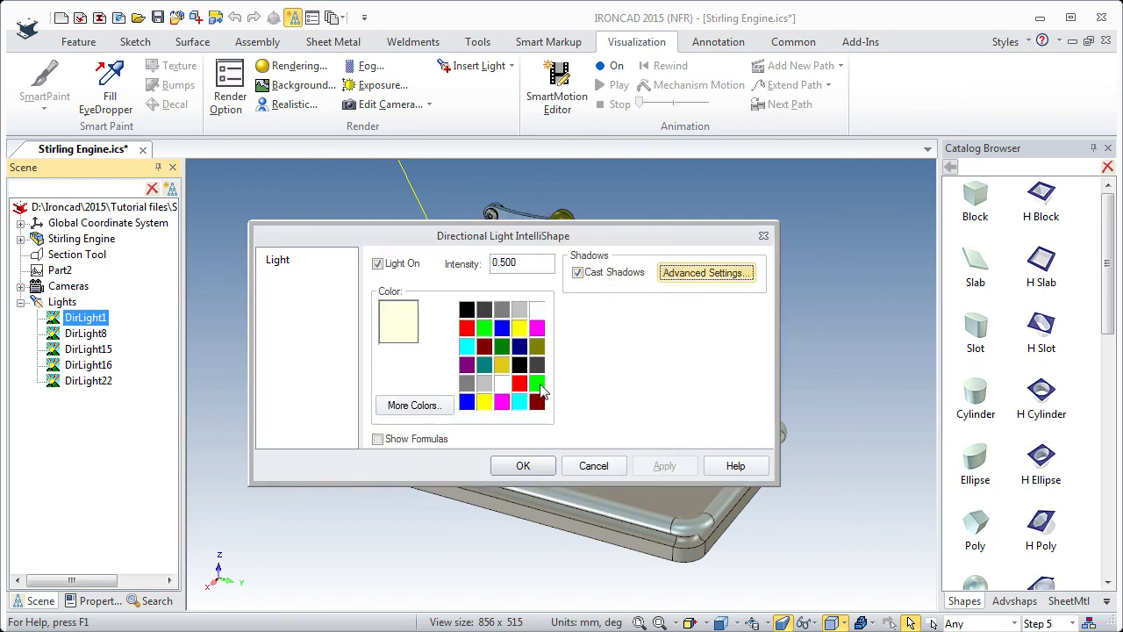
left_click(593, 466)
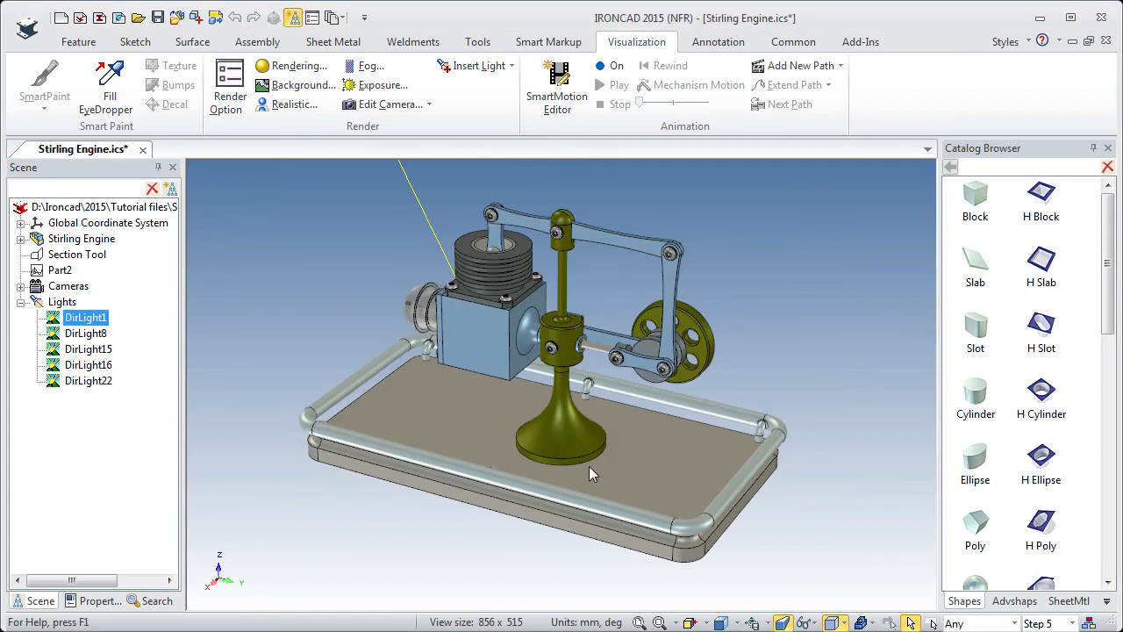
left_click(142, 393)
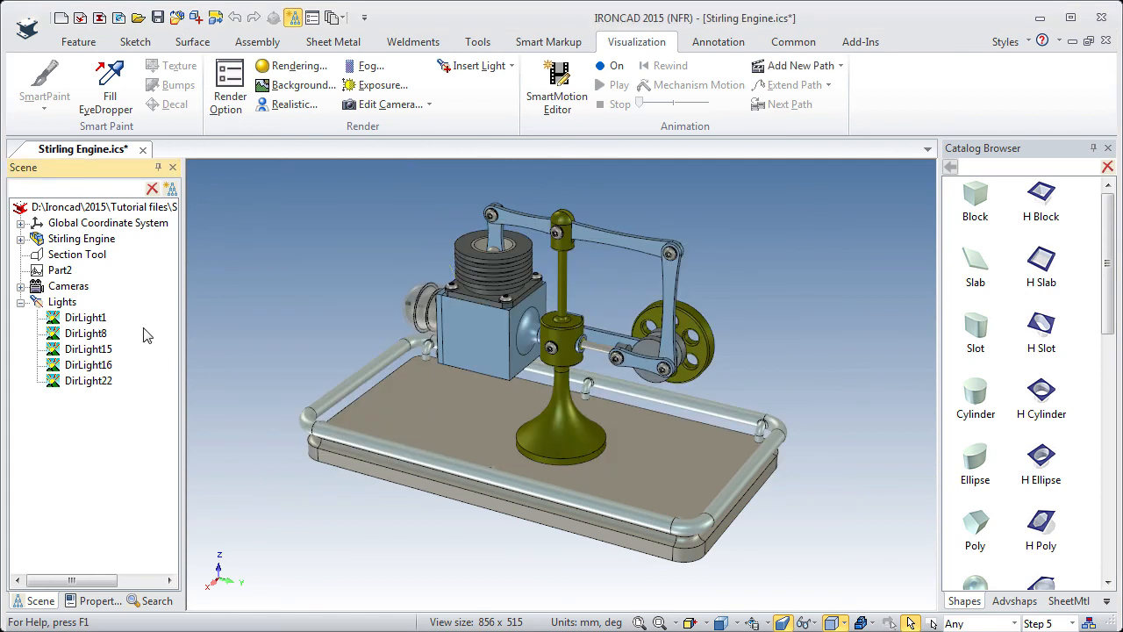
left_click(21, 302)
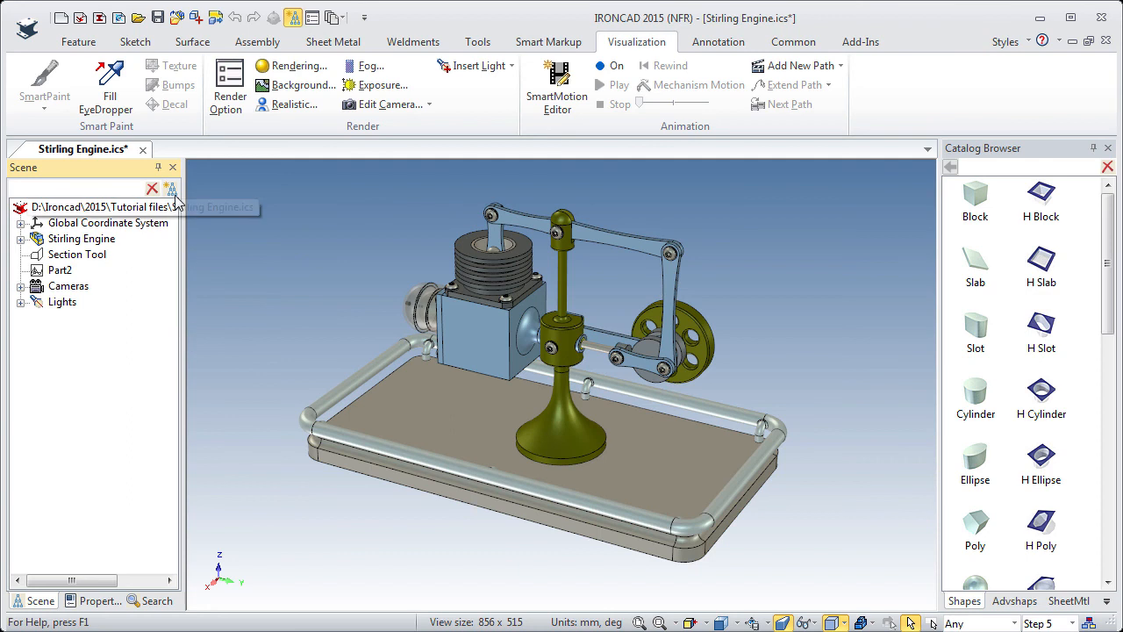